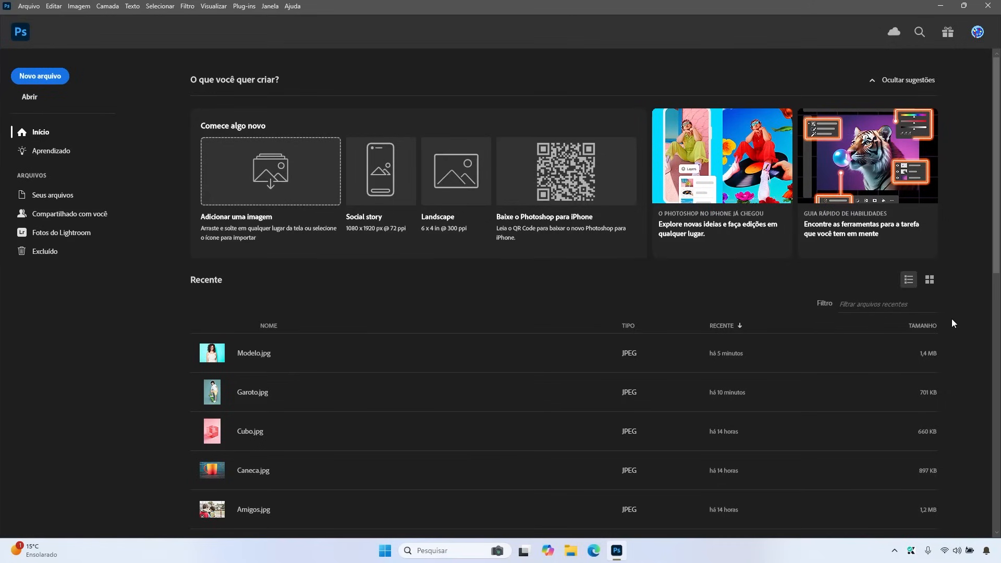
# - Open the Garoto image from the Imagens folder
pyautogui.click(29, 96)
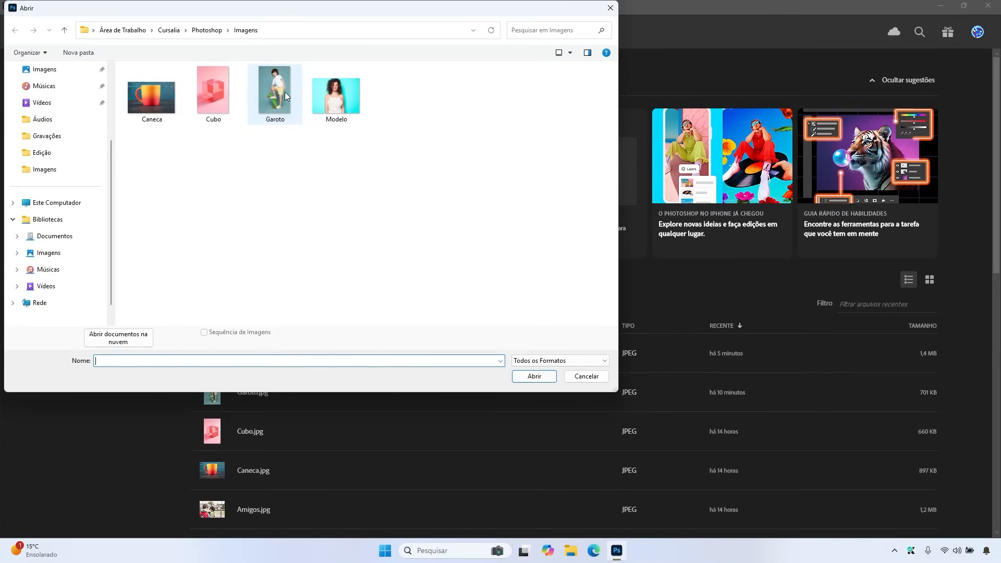
pyautogui.doubleClick(284, 94)
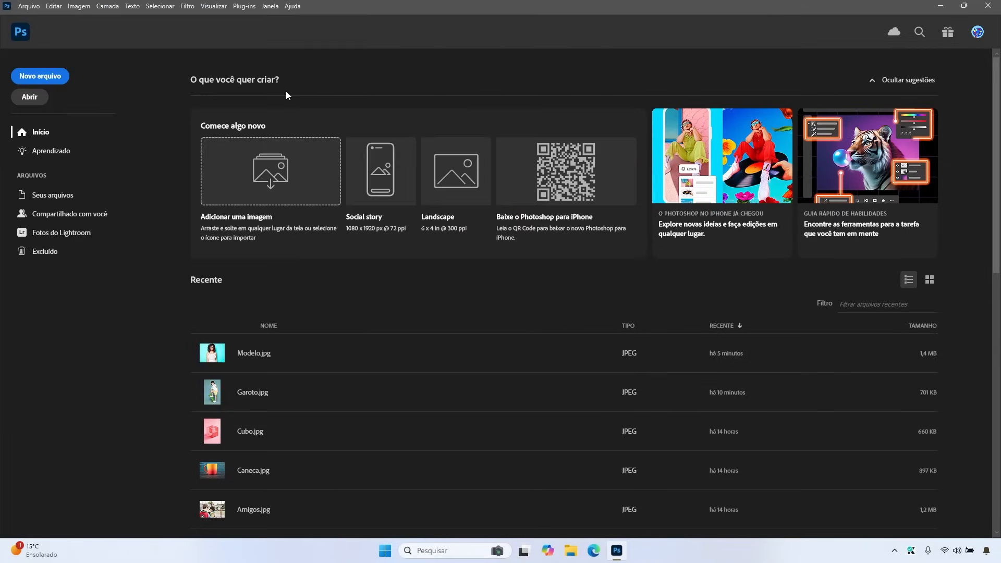
pyautogui.click(551, 243)
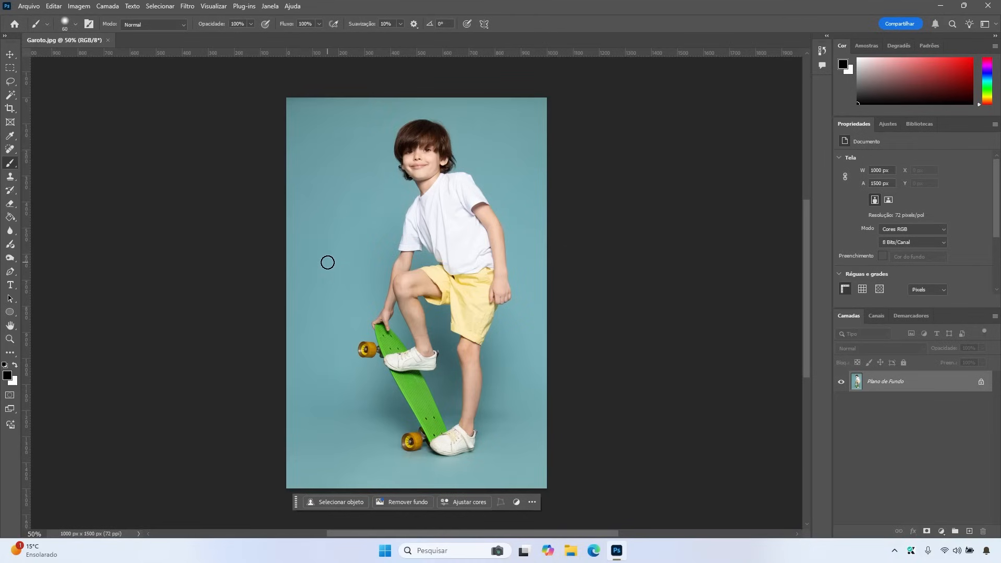
# - Convert the locked background layer into regular layer Camada 0 and remove its background
pyautogui.doubleClick(930, 383)
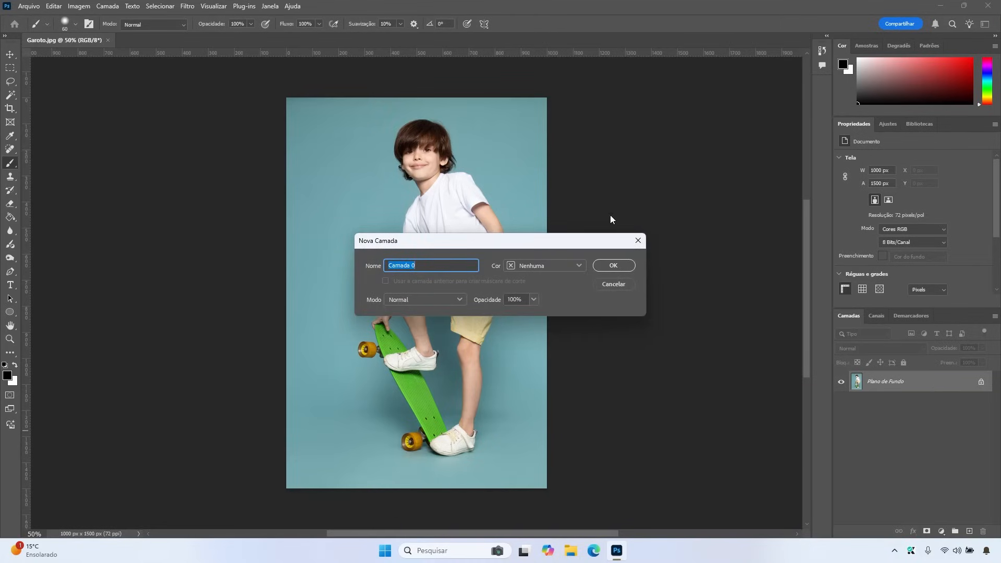
pyautogui.click(608, 265)
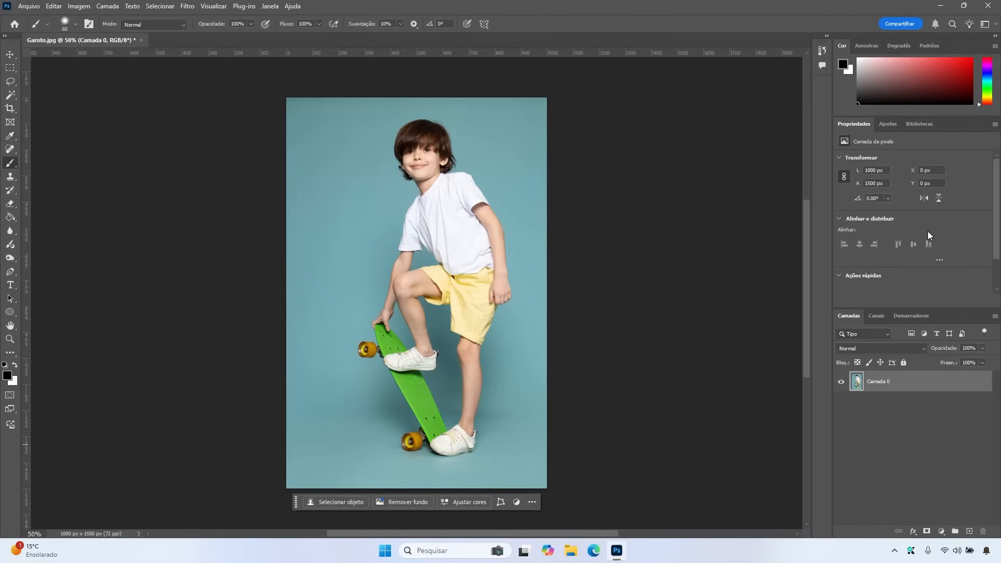
pyautogui.scroll(-3, 927, 230)
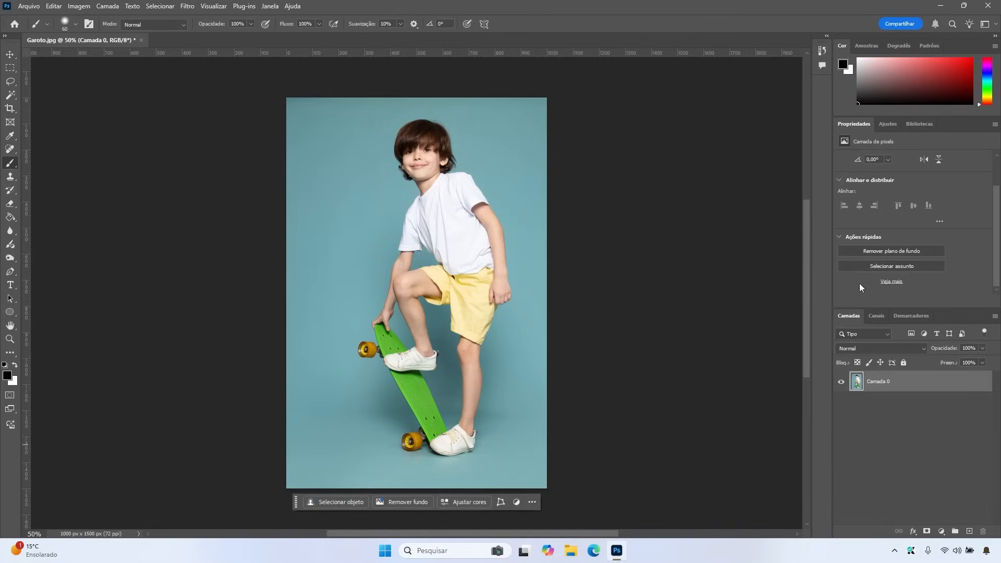
pyautogui.click(920, 251)
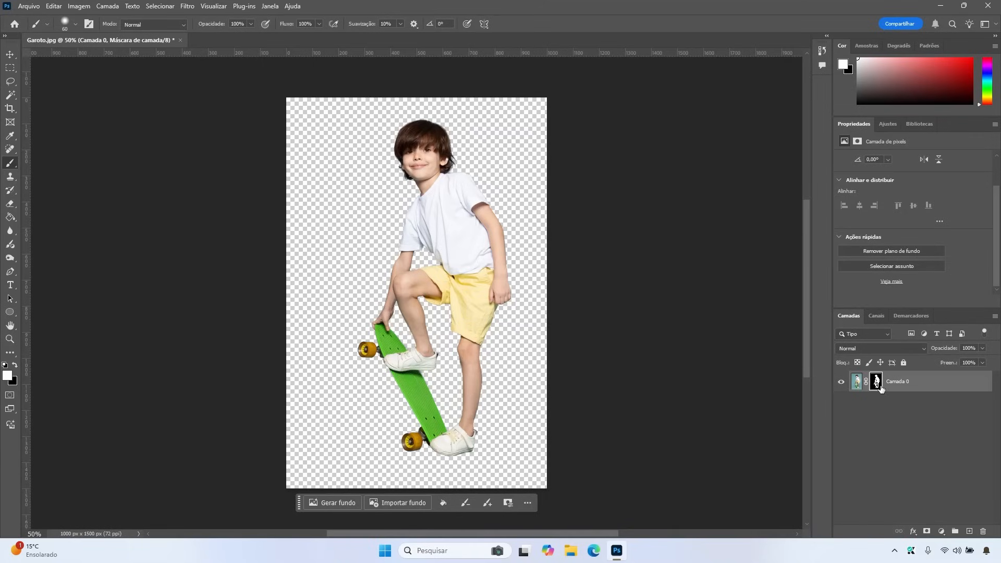
# - Paint black on the layer mask over the boy's shirt, arm and shorts, and undo the strokes
pyautogui.press('x')
pyautogui.moveTo(459, 131)
pyautogui.mouseDown()
pyautogui.moveTo(436, 212)
pyautogui.moveTo(355, 309)
pyautogui.moveTo(408, 298)
pyautogui.moveTo(471, 245)
pyautogui.moveTo(486, 209)
pyautogui.moveTo(484, 264)
pyautogui.mouseUp()
pyautogui.moveTo(464, 317); pyautogui.dragTo(463, 319)
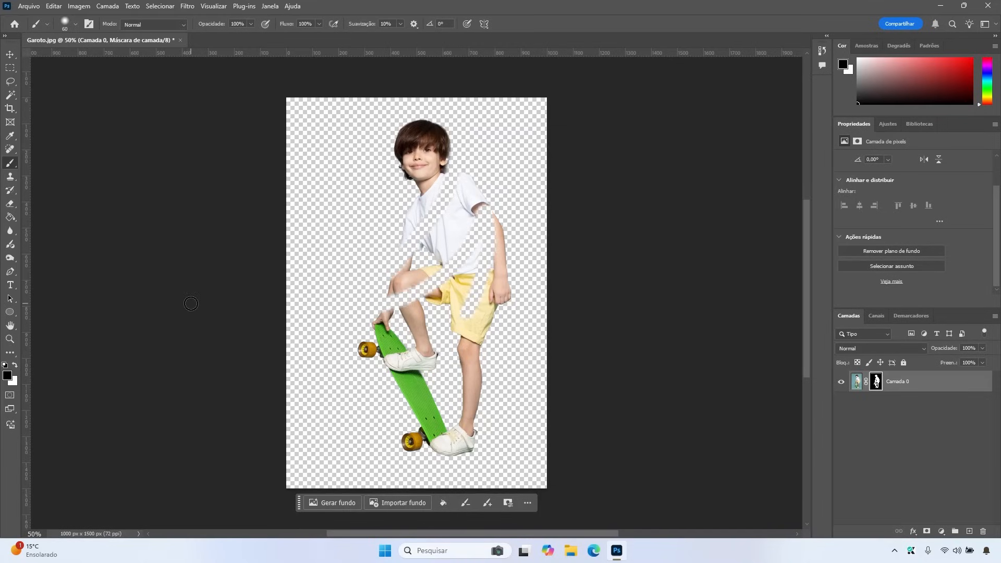
pyautogui.hotkey('ctrl', 'z')
pyautogui.hotkey('ctrl', 'z')
pyautogui.hotkey('ctrl', 'z')
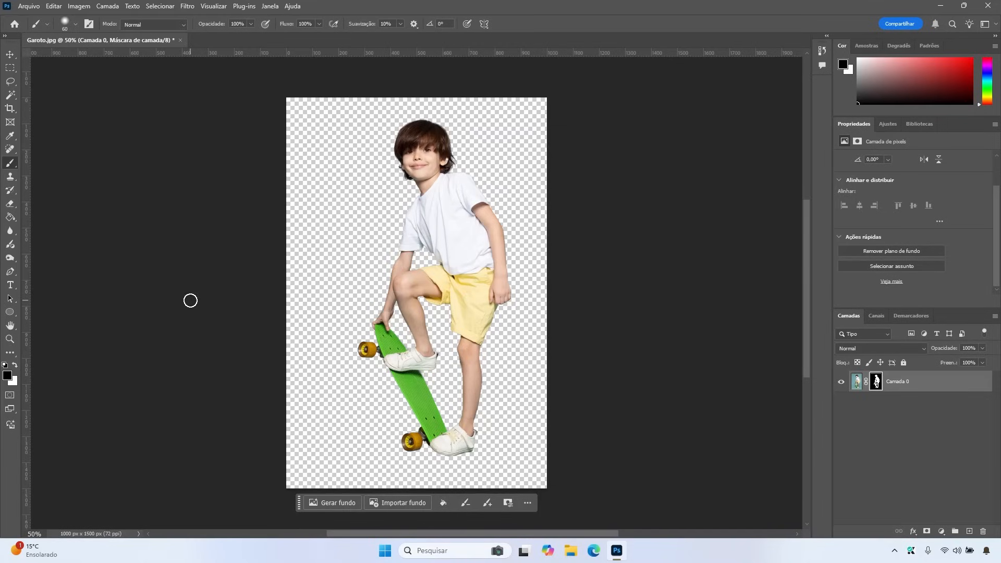
# - Paint white on the layer mask around the skateboard's upper wheel, and undo the stroke
pyautogui.click(15, 365)
pyautogui.moveTo(371, 286)
pyautogui.mouseDown()
pyautogui.moveTo(337, 357)
pyautogui.moveTo(339, 371)
pyautogui.moveTo(388, 309)
pyautogui.moveTo(376, 381)
pyautogui.moveTo(366, 324)
pyautogui.moveTo(346, 381)
pyautogui.moveTo(364, 342)
pyautogui.moveTo(358, 368)
pyautogui.moveTo(368, 344)
pyautogui.mouseUp()
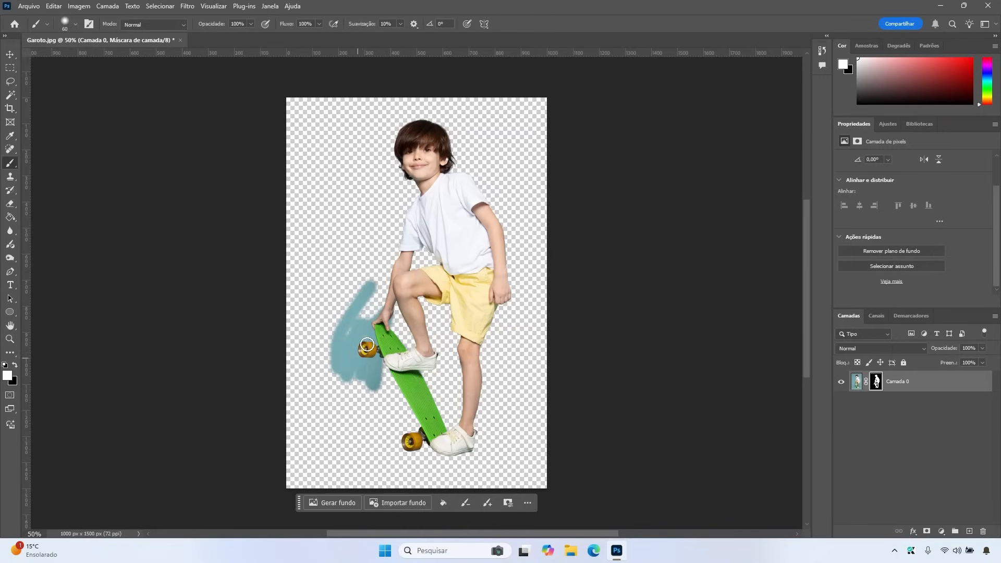
pyautogui.hotkey('ctrl', 'z')
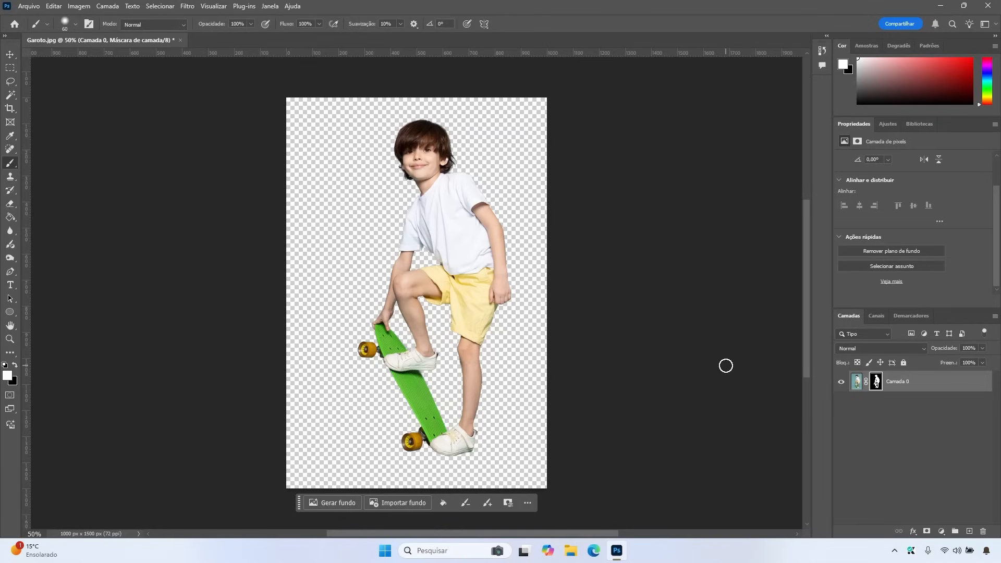
# - Quick-export the cutout as a PNG named Garoto in the Área de Trabalho folder
pyautogui.click(33, 6)
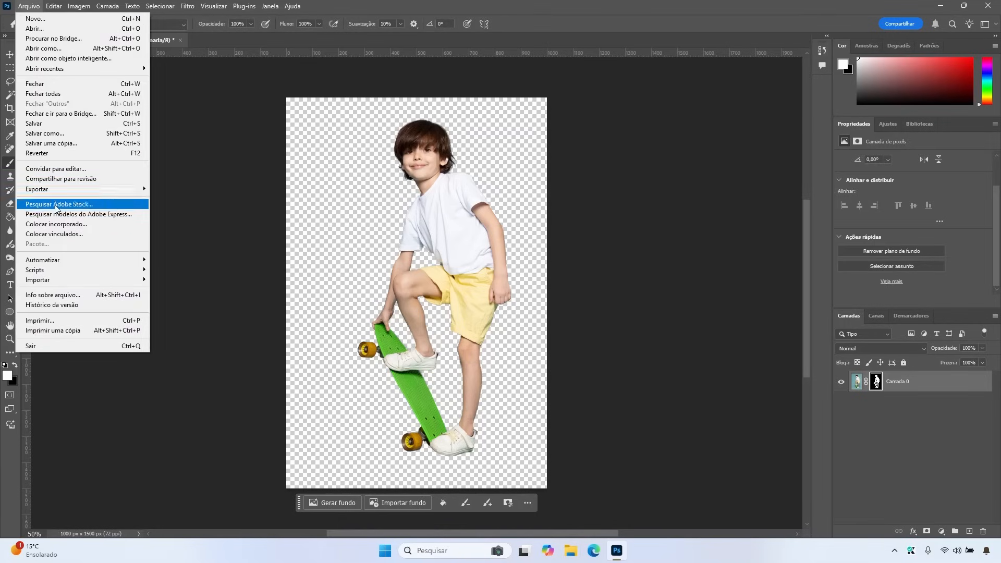
pyautogui.moveTo(56, 194)
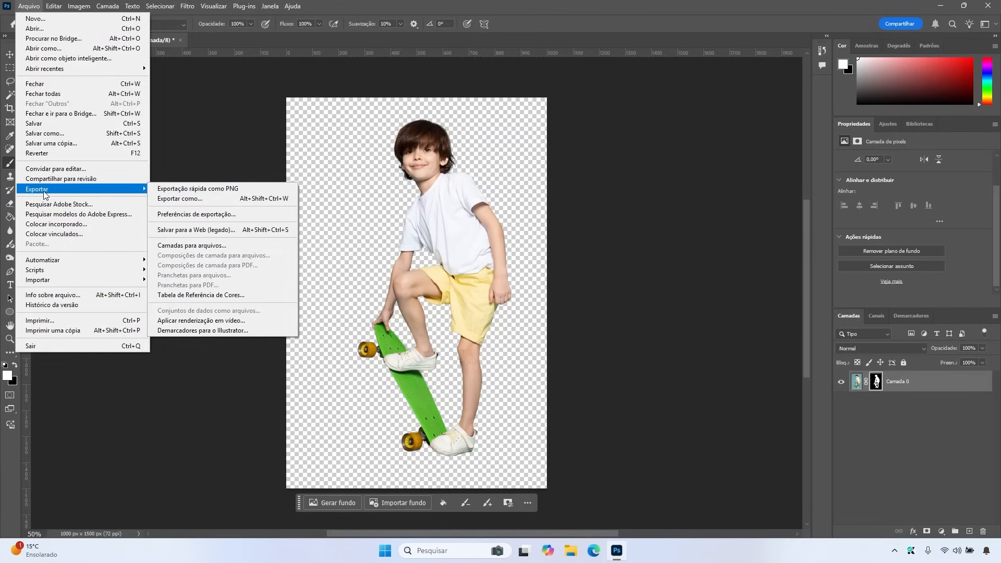
pyautogui.click(186, 190)
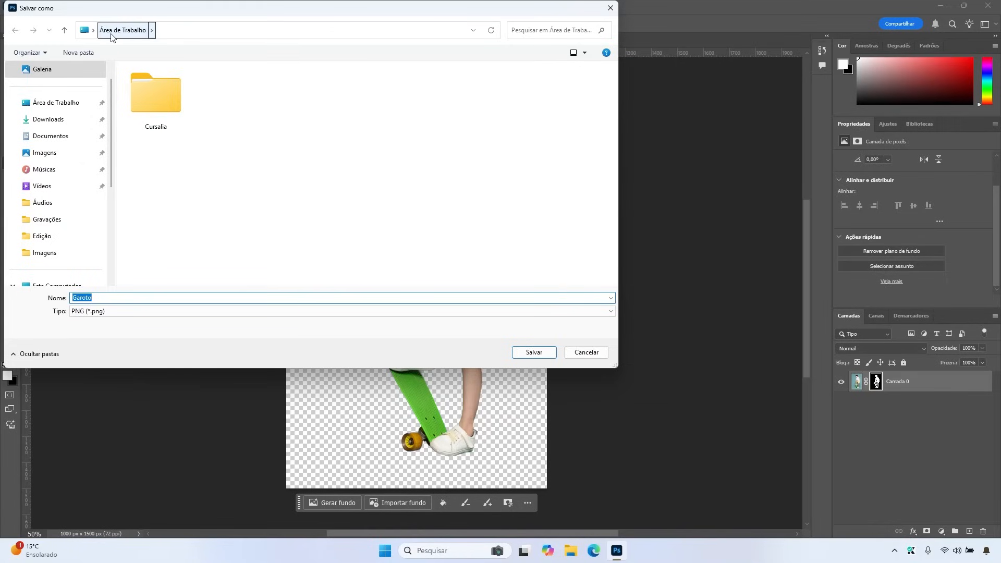
pyautogui.doubleClick(97, 298)
pyautogui.click(534, 353)
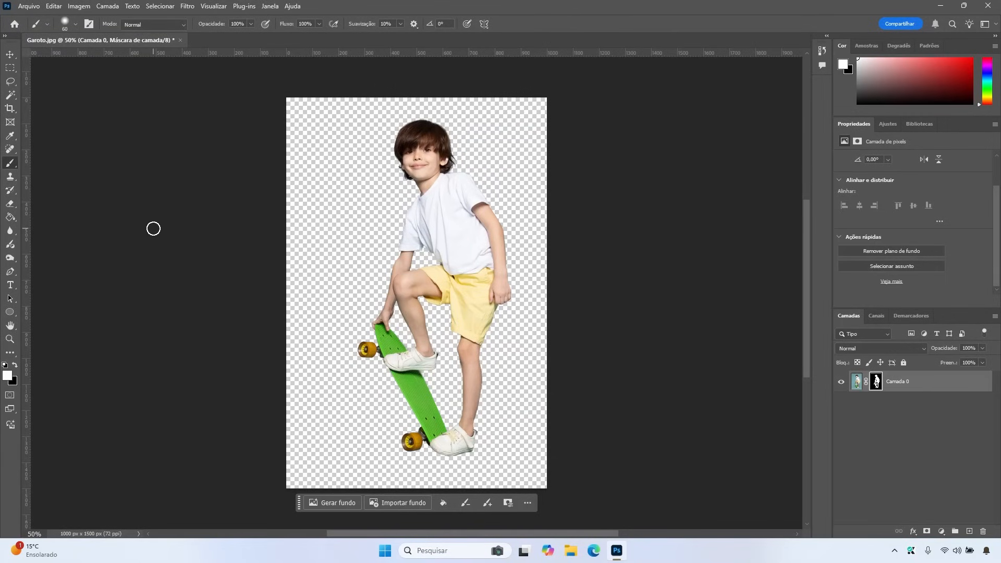
# - Close Garoto.jpg without saving its changes and open the Modelo image
pyautogui.click(180, 40)
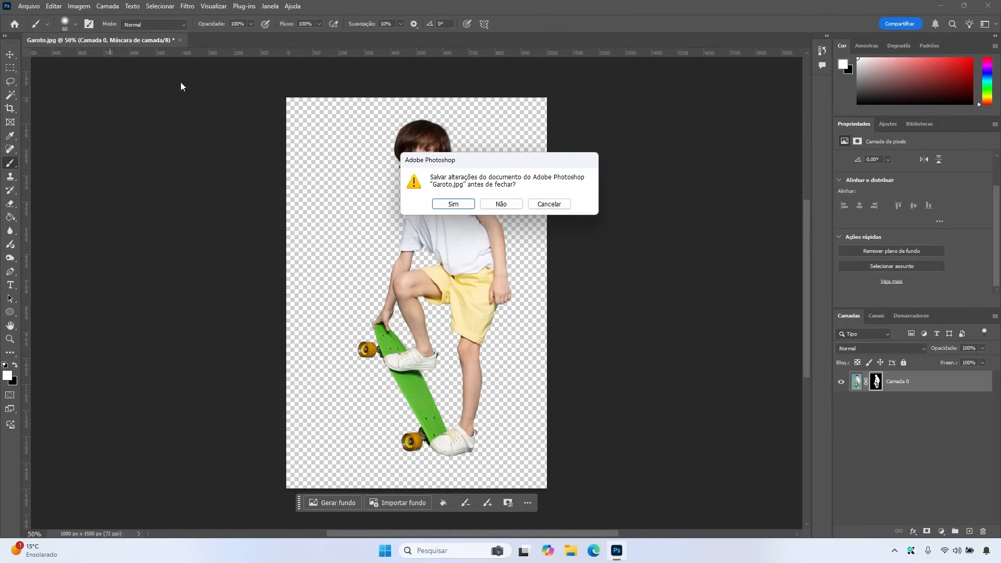
pyautogui.click(501, 205)
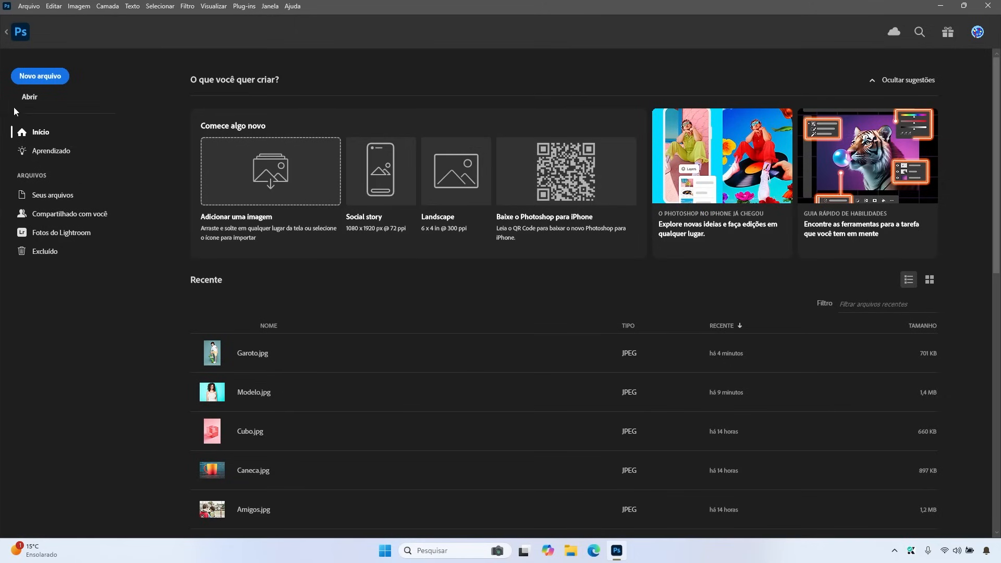
pyautogui.click(31, 100)
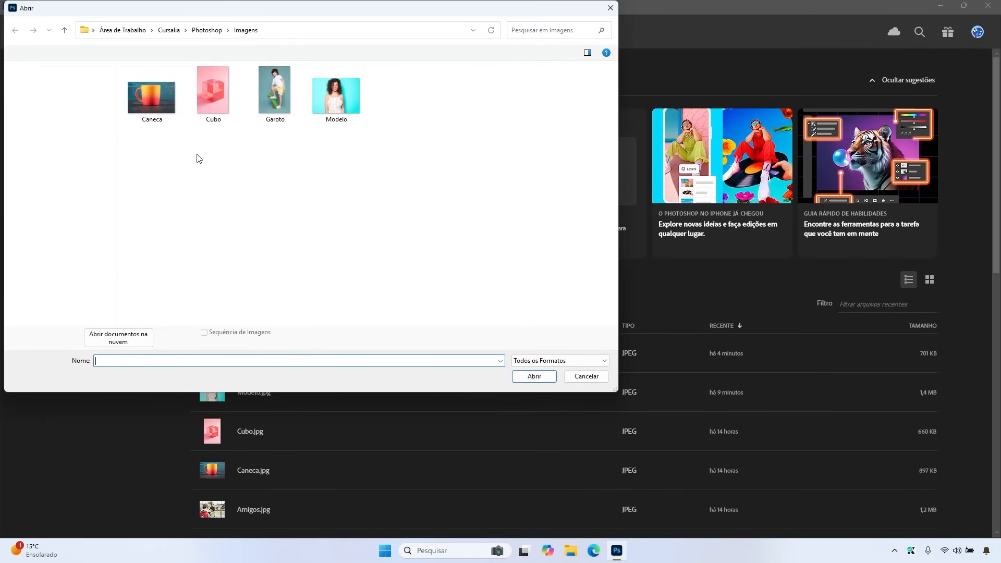
pyautogui.doubleClick(337, 97)
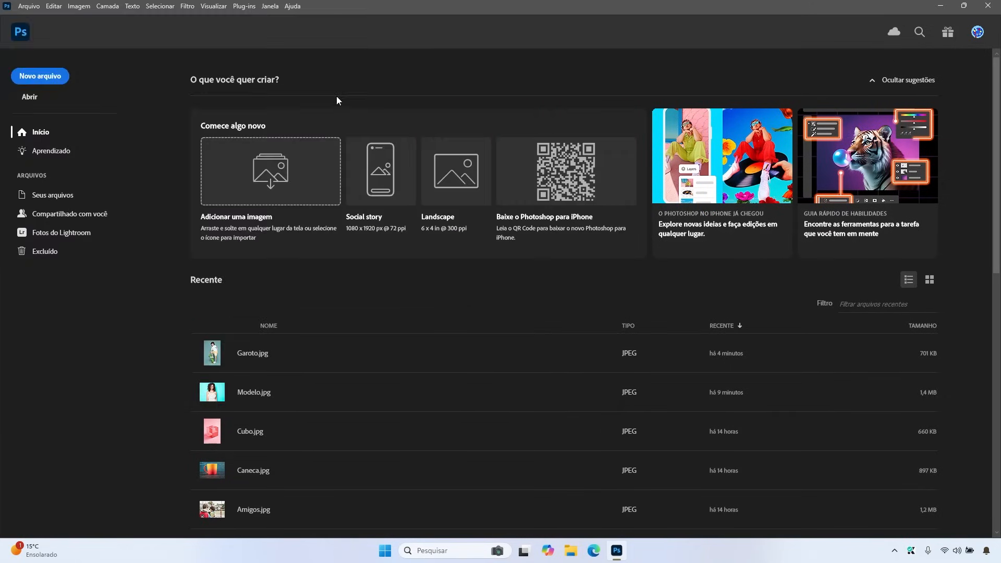
pyautogui.click(549, 245)
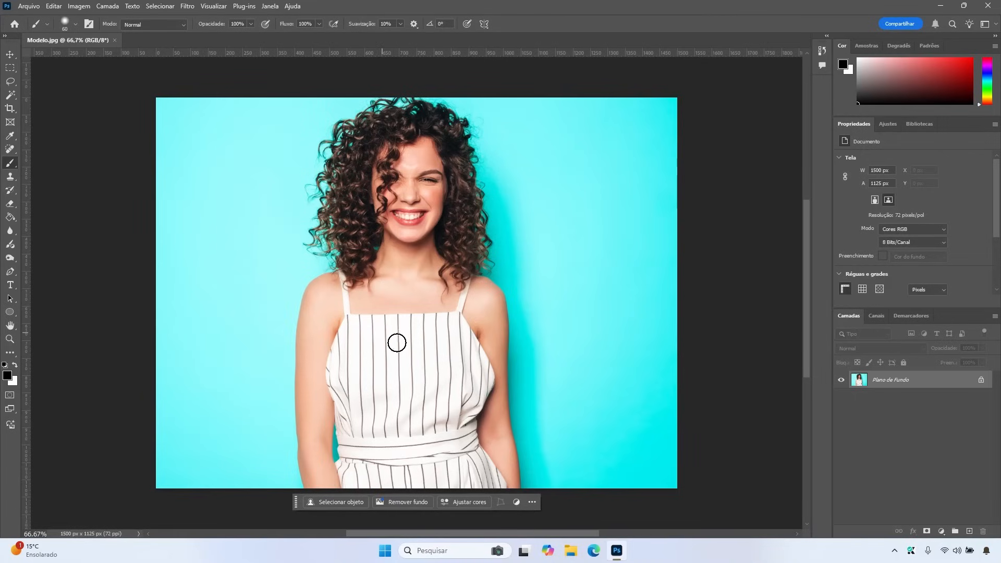
# - Convert the Modelo image's locked background into regular layer Camada 0
pyautogui.doubleClick(899, 380)
pyautogui.click(612, 265)
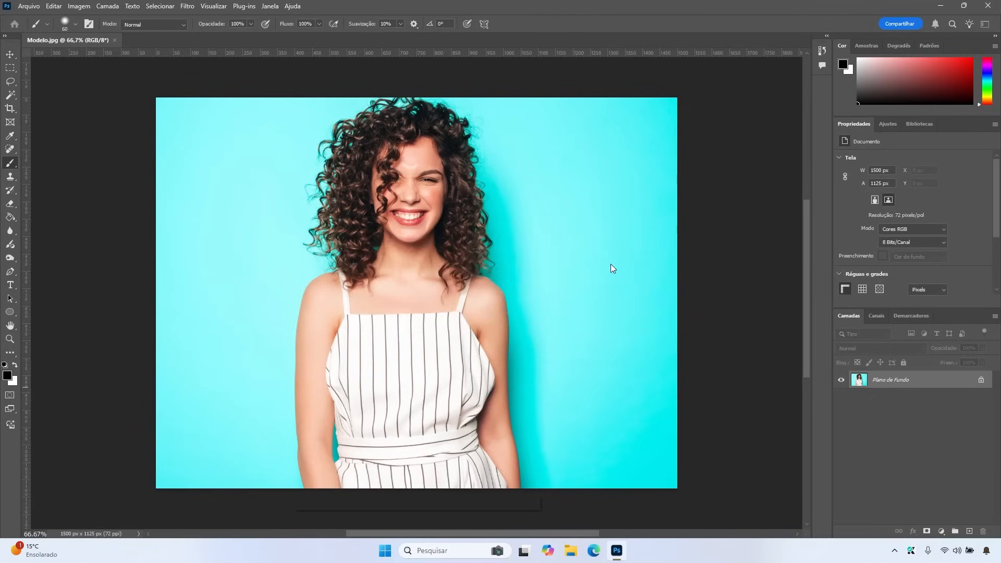
# - Remove the background behind the woman and place a solid black (000000) fill layer beneath the cutout
pyautogui.scroll(-1, 903, 251)
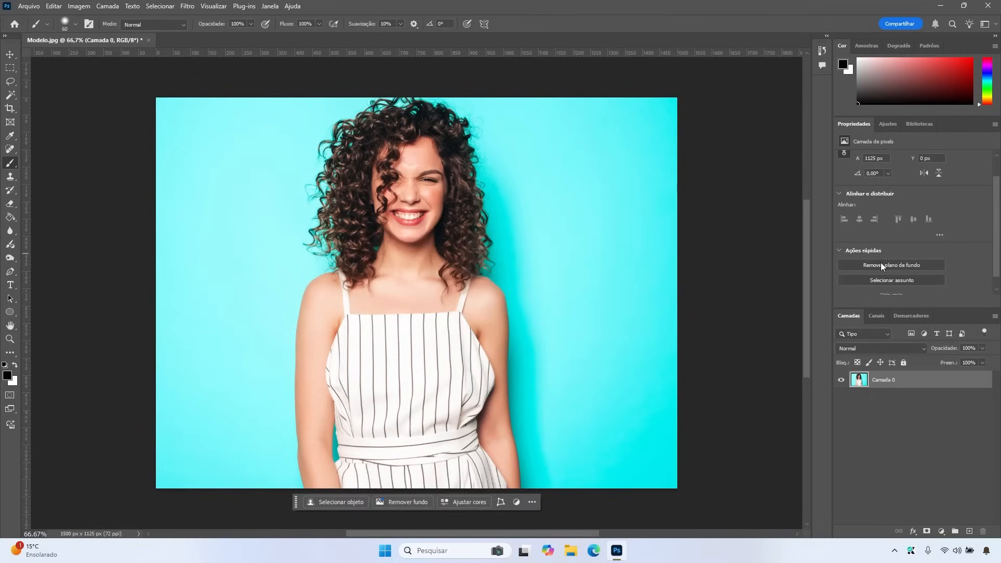
pyautogui.click(908, 266)
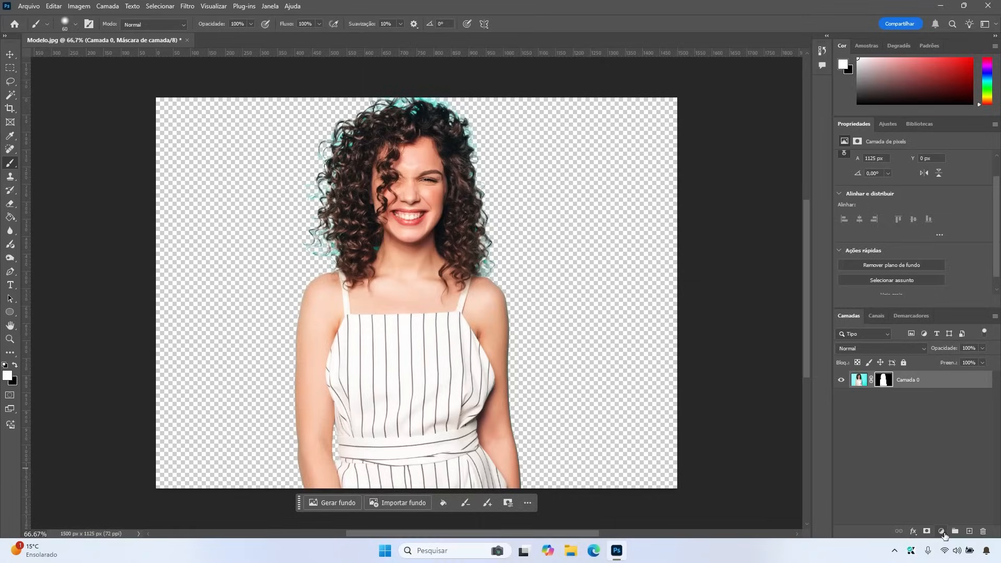
pyautogui.click(941, 532)
pyautogui.click(941, 351)
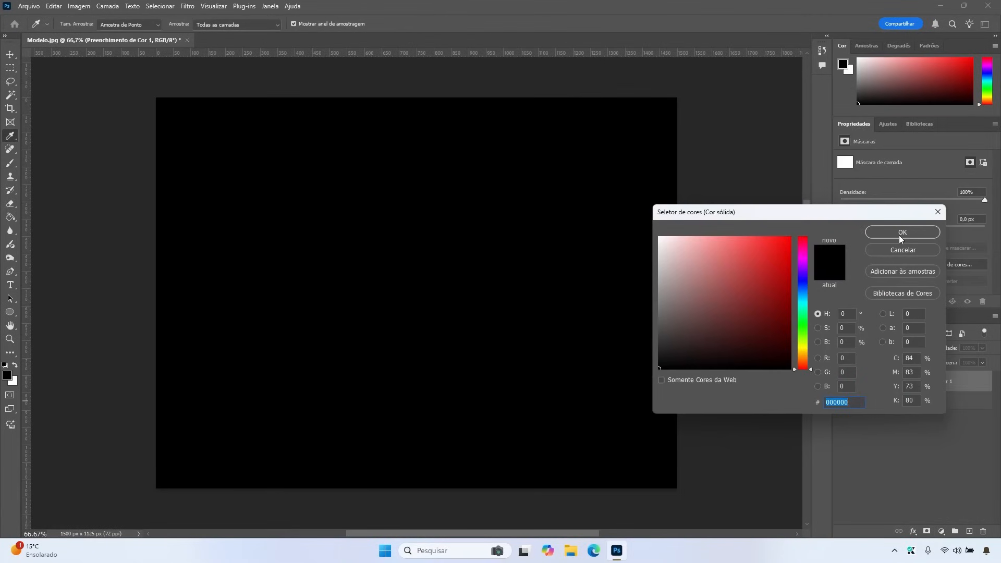
pyautogui.click(899, 233)
pyautogui.moveTo(859, 384); pyautogui.dragTo(867, 419)
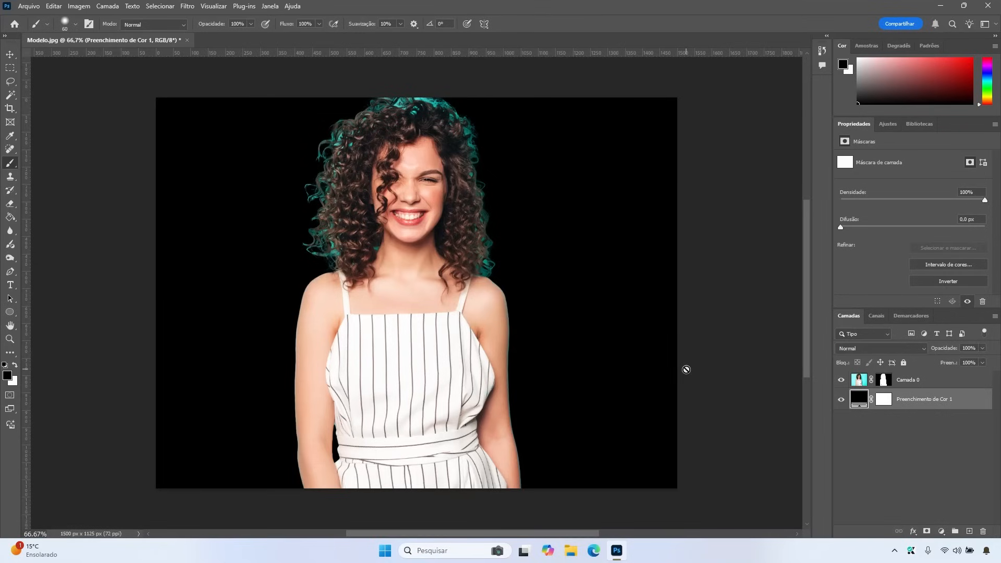
# - Delete the solid black fill layer beneath the cutout
pyautogui.click(855, 379)
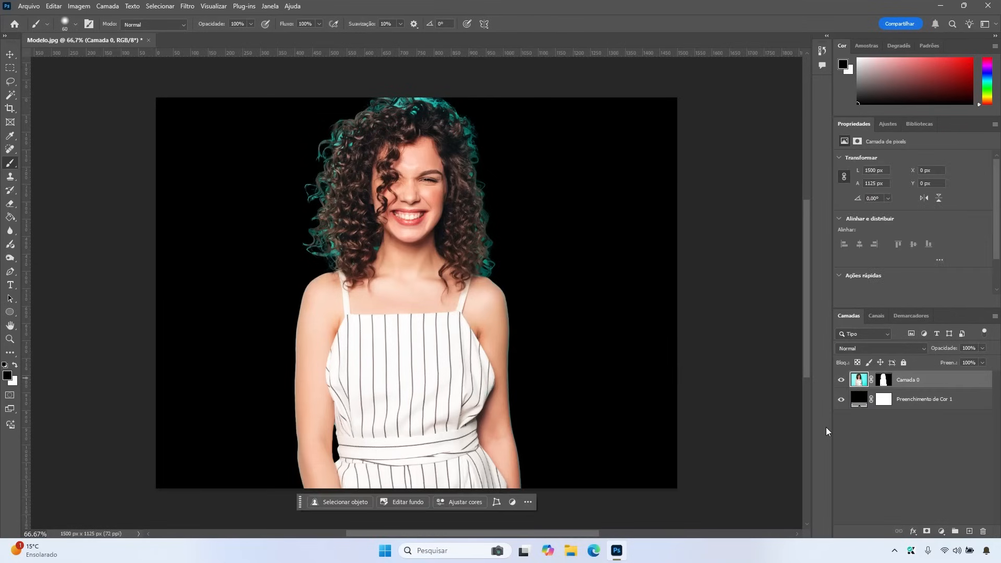
pyautogui.click(858, 398)
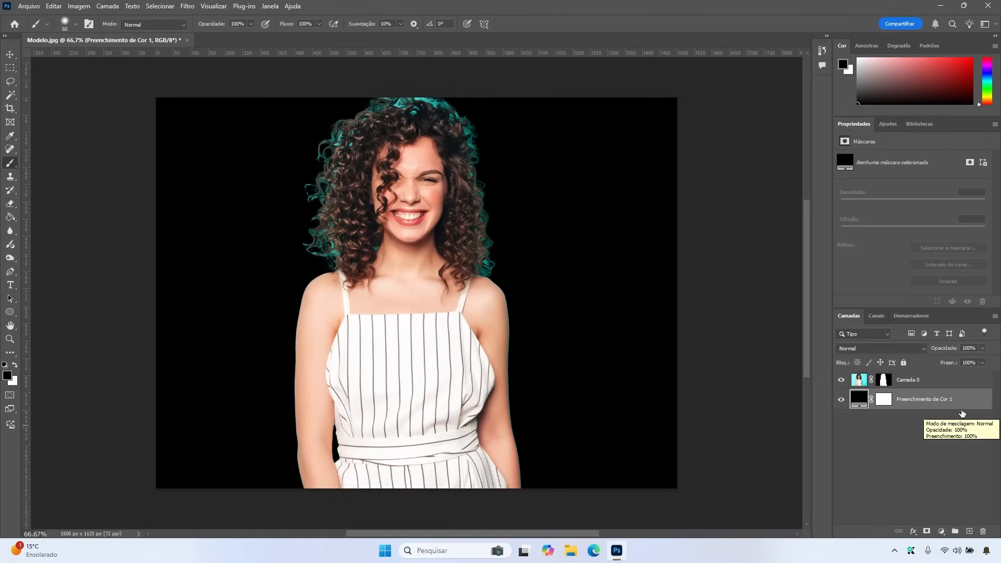
pyautogui.press('Delete')
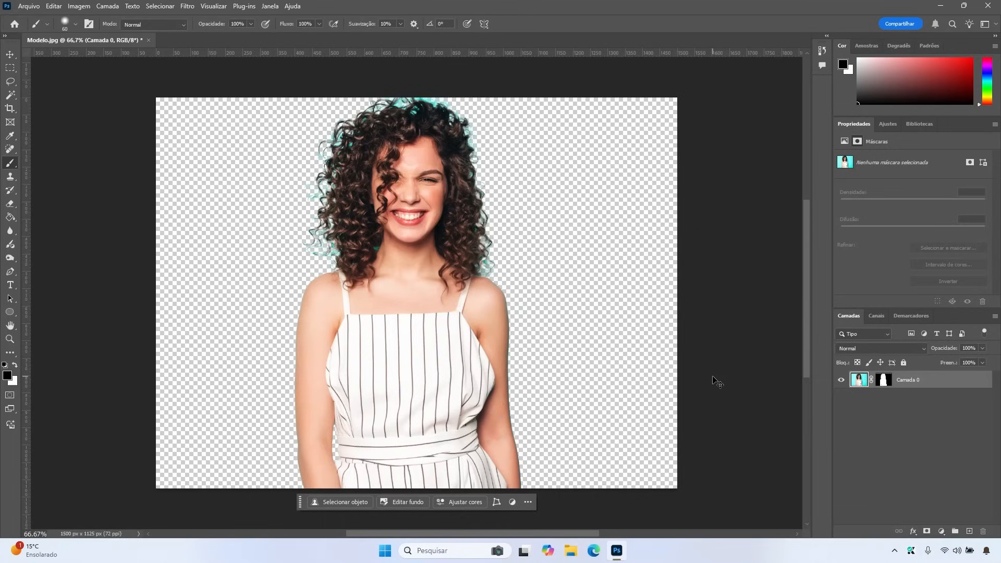
# - Undo the fill layer edits and the background removal on the Modelo image
pyautogui.hotkey('ctrl', 'z')
pyautogui.hotkey('ctrl', 'z')
pyautogui.hotkey('ctrl', 'z')
pyautogui.hotkey('ctrl', 'z')
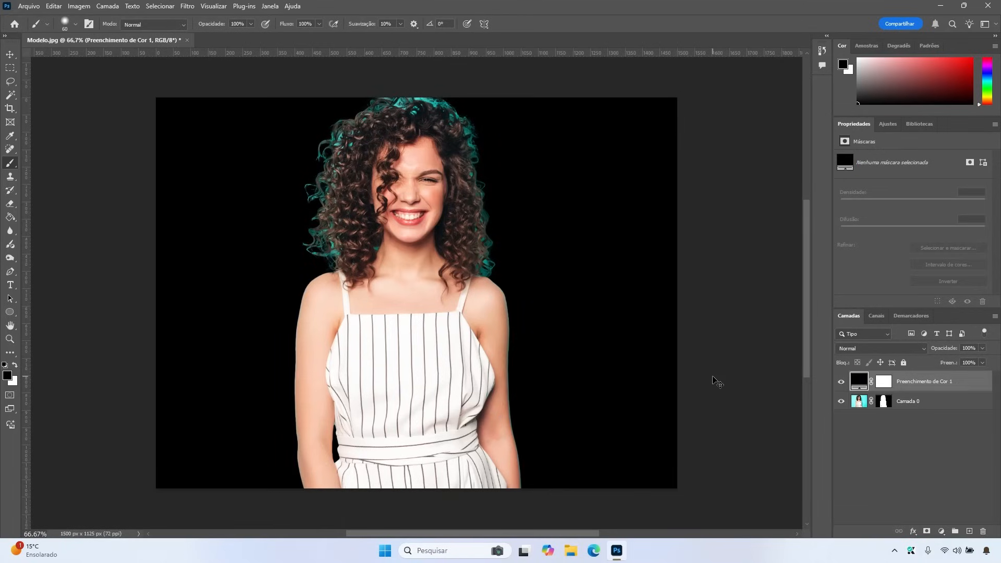
pyautogui.hotkey('ctrl', 'z')
pyautogui.hotkey('ctrl', 'z')
pyautogui.hotkey('ctrl', 'z')
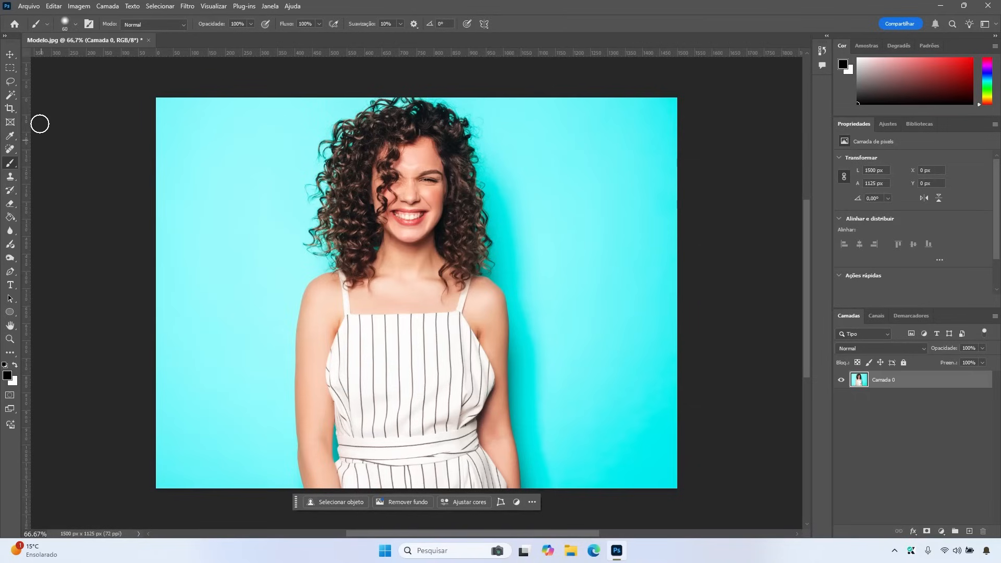
# - Open the Select and Mask workspace for Camada 0 and keep the Sobrepor (Overlay) view mode
pyautogui.click(9, 69)
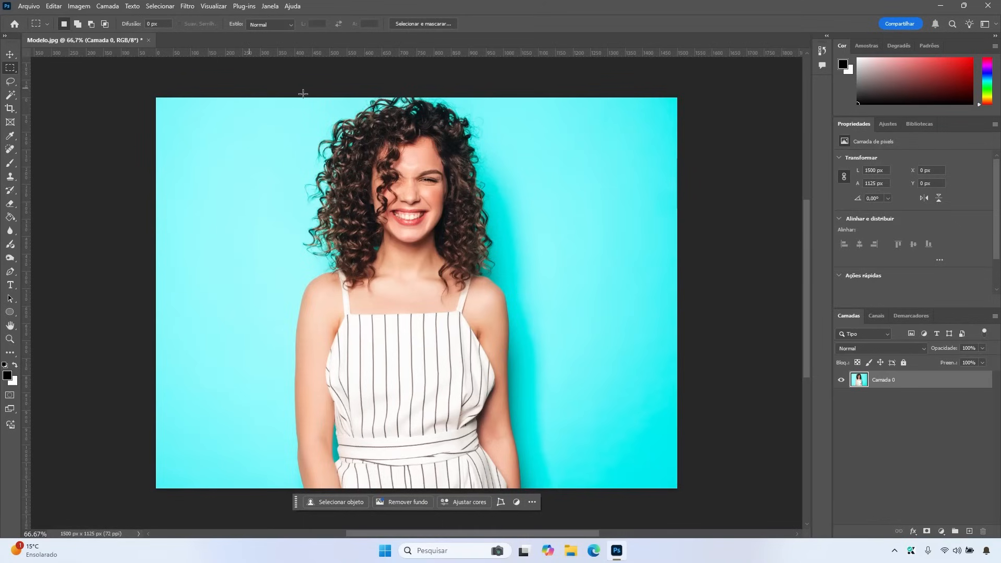
pyautogui.click(424, 23)
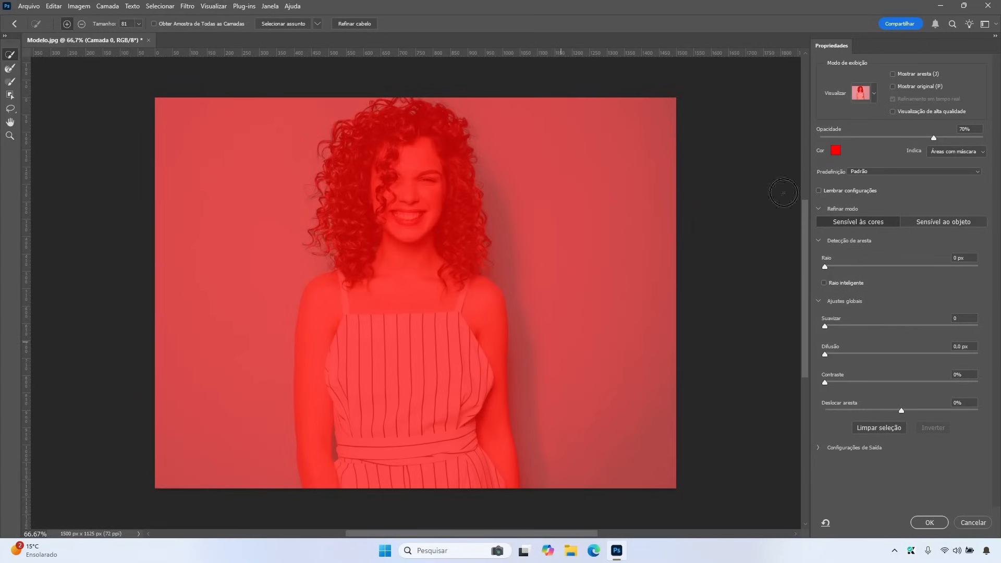
pyautogui.click(873, 95)
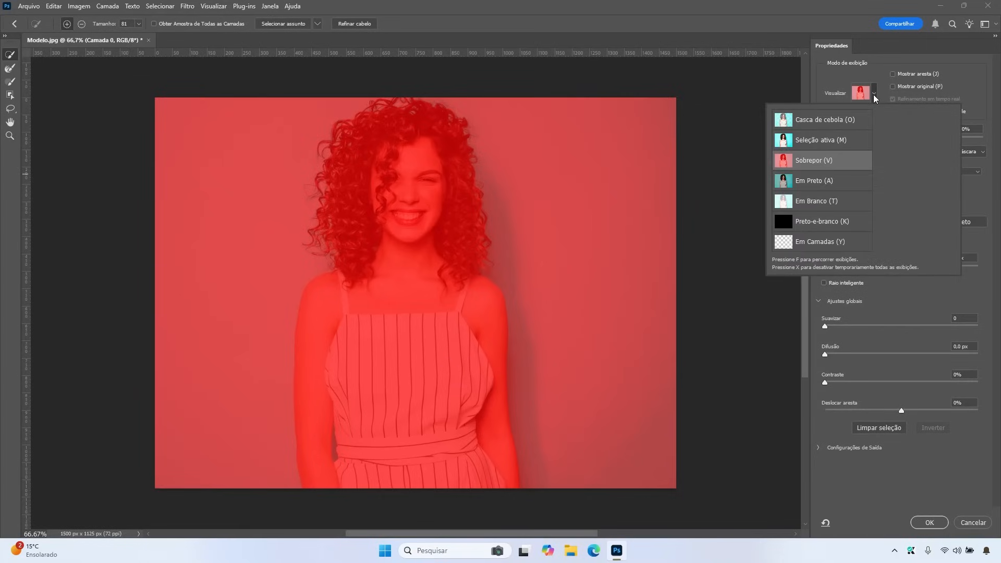
pyautogui.click(821, 82)
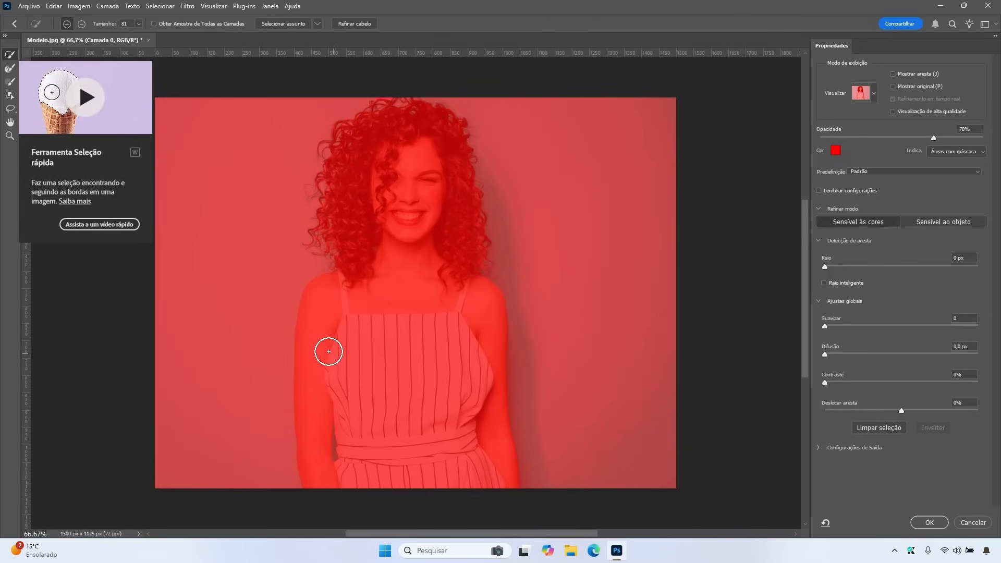
# - Paint a Quick Selection over the woman's arms, dress, face and curly hair
pyautogui.moveTo(331, 311)
pyautogui.mouseDown()
pyautogui.moveTo(315, 412)
pyautogui.moveTo(321, 445)
pyautogui.moveTo(312, 415)
pyautogui.moveTo(332, 341)
pyautogui.moveTo(360, 345)
pyautogui.moveTo(374, 471)
pyautogui.moveTo(394, 489)
pyautogui.moveTo(343, 469)
pyautogui.moveTo(464, 486)
pyautogui.moveTo(472, 312)
pyautogui.moveTo(389, 290)
pyautogui.mouseUp()
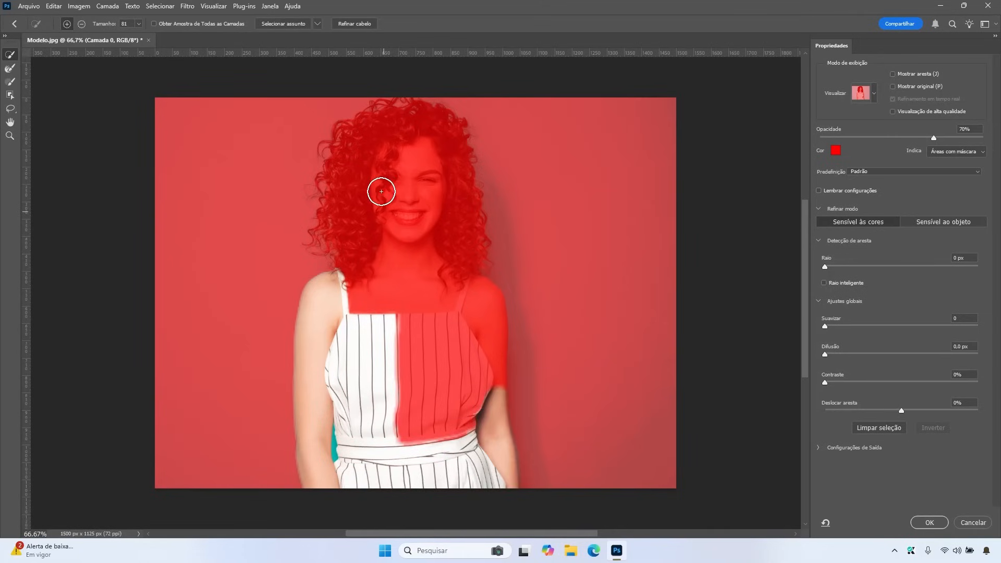
pyautogui.moveTo(420, 134)
pyautogui.mouseDown()
pyautogui.moveTo(440, 138)
pyautogui.moveTo(452, 224)
pyautogui.mouseUp()
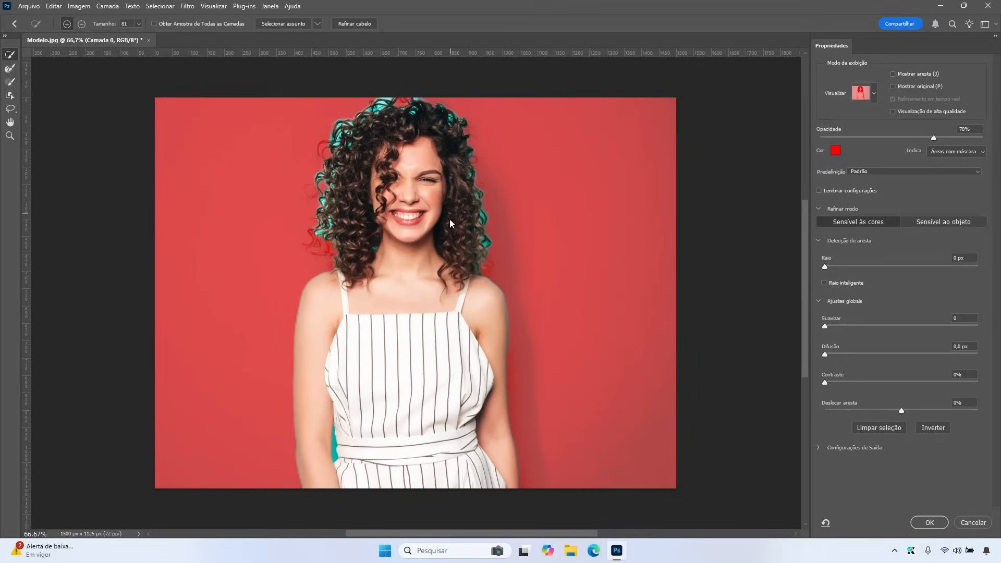
pyautogui.moveTo(341, 247)
pyautogui.mouseDown()
pyautogui.moveTo(451, 221)
pyautogui.moveTo(449, 247)
pyautogui.moveTo(424, 120)
pyautogui.moveTo(400, 110)
pyautogui.moveTo(417, 108)
pyautogui.moveTo(398, 132)
pyautogui.mouseUp()
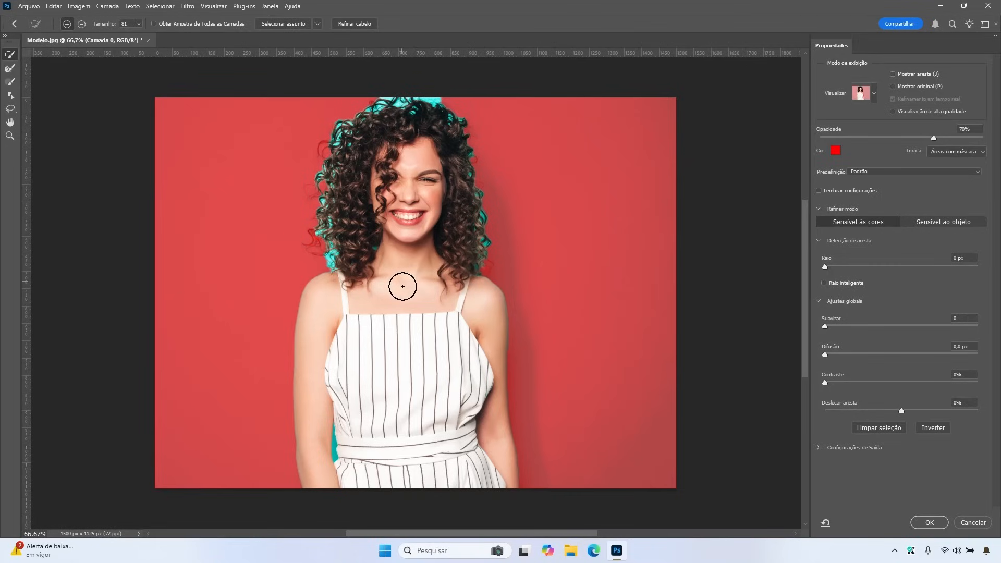
# - Refine the selection along the curls around the head with the Refine Edge Brush and apply it as Camada 0's layer mask
pyautogui.click(10, 68)
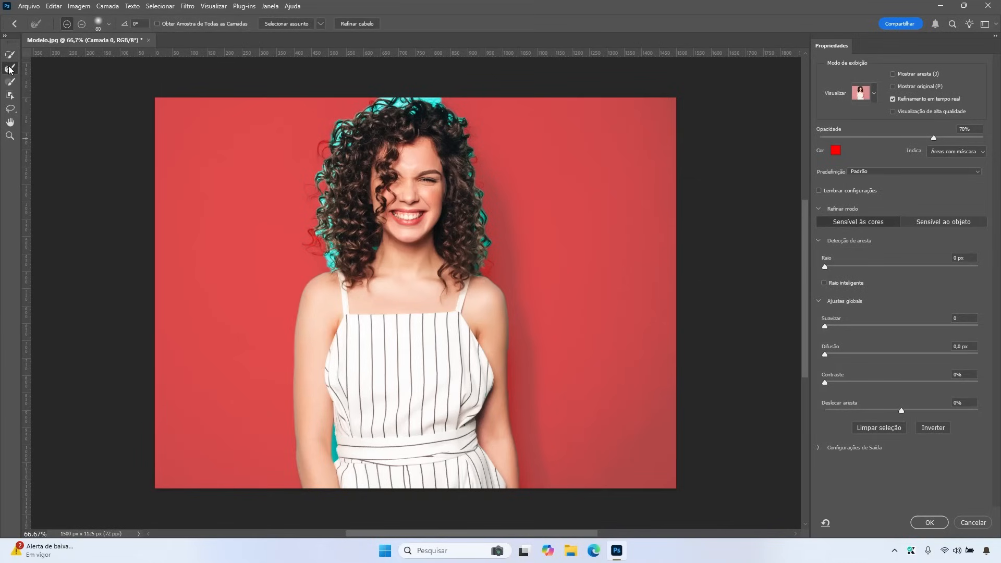
pyautogui.moveTo(399, 119)
pyautogui.mouseDown()
pyautogui.moveTo(435, 99)
pyautogui.moveTo(377, 99)
pyautogui.moveTo(336, 120)
pyautogui.moveTo(322, 141)
pyautogui.moveTo(332, 155)
pyautogui.moveTo(336, 284)
pyautogui.moveTo(346, 276)
pyautogui.moveTo(327, 243)
pyautogui.moveTo(329, 260)
pyautogui.moveTo(438, 99)
pyautogui.moveTo(333, 267)
pyautogui.moveTo(315, 268)
pyautogui.moveTo(327, 258)
pyautogui.moveTo(332, 268)
pyautogui.moveTo(339, 253)
pyautogui.moveTo(319, 232)
pyautogui.moveTo(329, 212)
pyautogui.moveTo(315, 228)
pyautogui.moveTo(331, 182)
pyautogui.moveTo(325, 170)
pyautogui.moveTo(314, 177)
pyautogui.moveTo(335, 162)
pyautogui.moveTo(308, 206)
pyautogui.mouseUp()
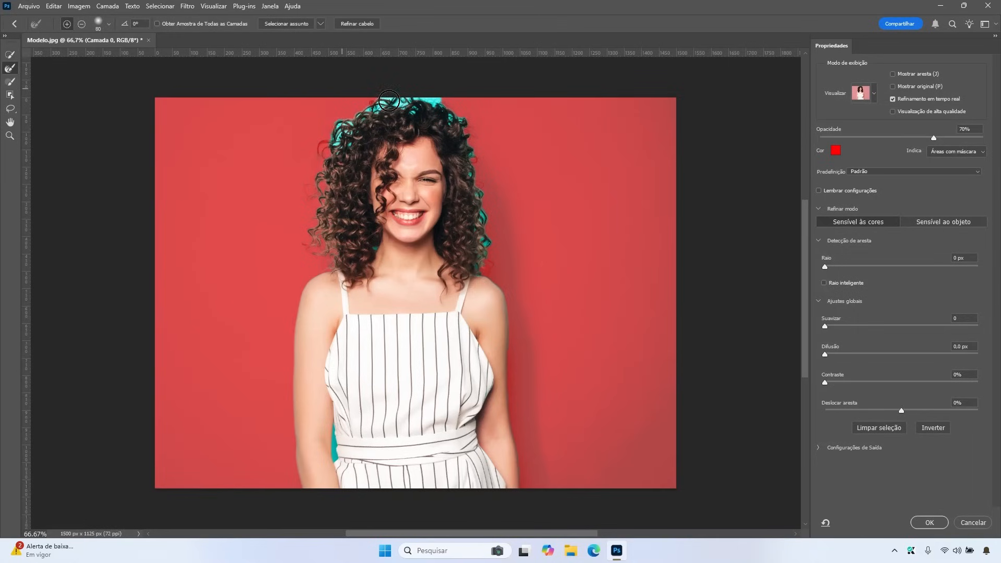
pyautogui.moveTo(388, 100)
pyautogui.mouseDown()
pyautogui.moveTo(436, 102)
pyautogui.moveTo(409, 97)
pyautogui.moveTo(395, 109)
pyautogui.moveTo(410, 113)
pyautogui.moveTo(400, 99)
pyautogui.moveTo(374, 105)
pyautogui.moveTo(337, 135)
pyautogui.moveTo(337, 150)
pyautogui.moveTo(342, 122)
pyautogui.moveTo(349, 147)
pyautogui.moveTo(383, 122)
pyautogui.mouseUp()
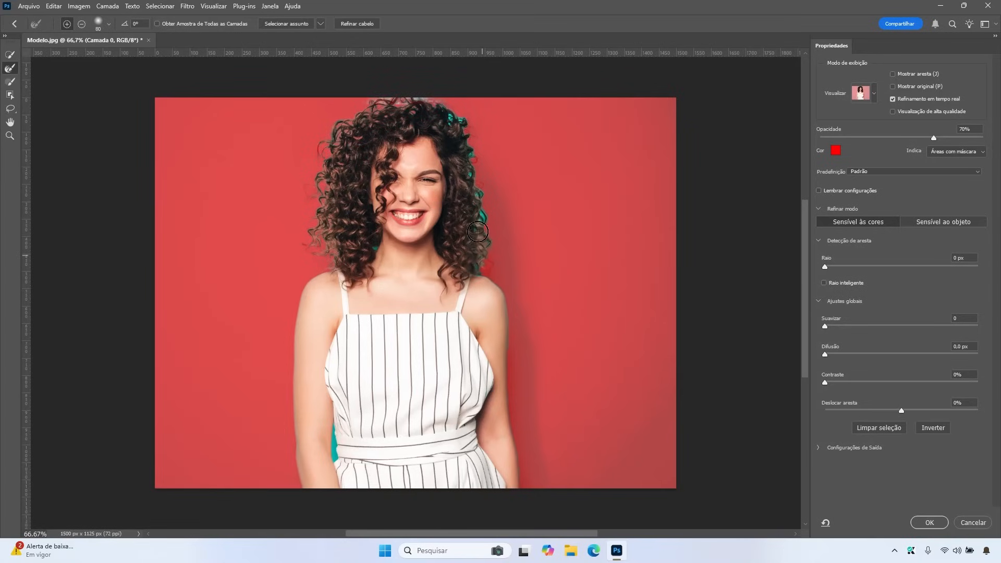
pyautogui.moveTo(478, 199)
pyautogui.mouseDown()
pyautogui.moveTo(466, 137)
pyautogui.moveTo(449, 117)
pyautogui.moveTo(467, 205)
pyautogui.mouseUp()
pyautogui.click(933, 522)
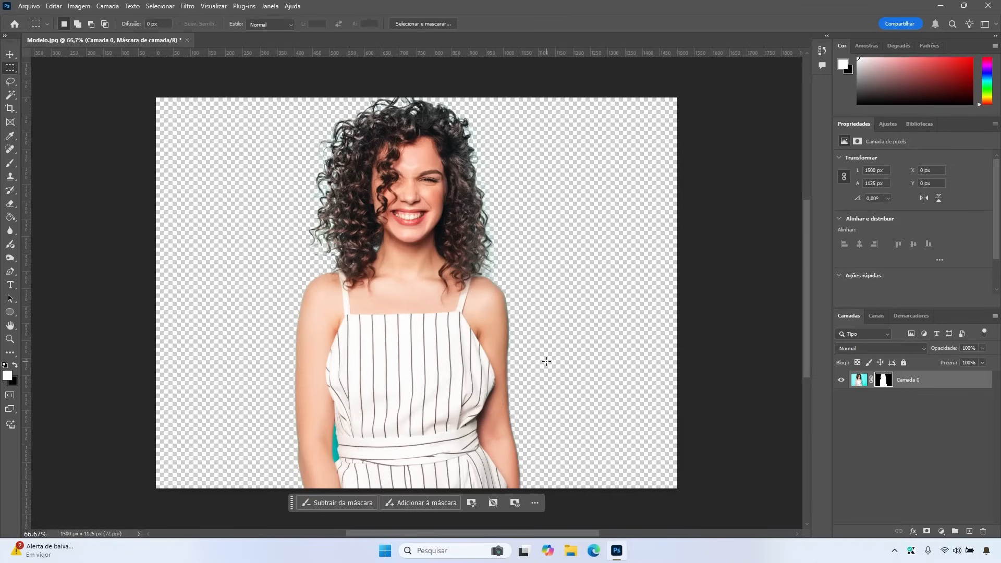
# - Select the leftover teal area between the arm and the waist with the Magic Wand, delete it and deselect
pyautogui.click(11, 95)
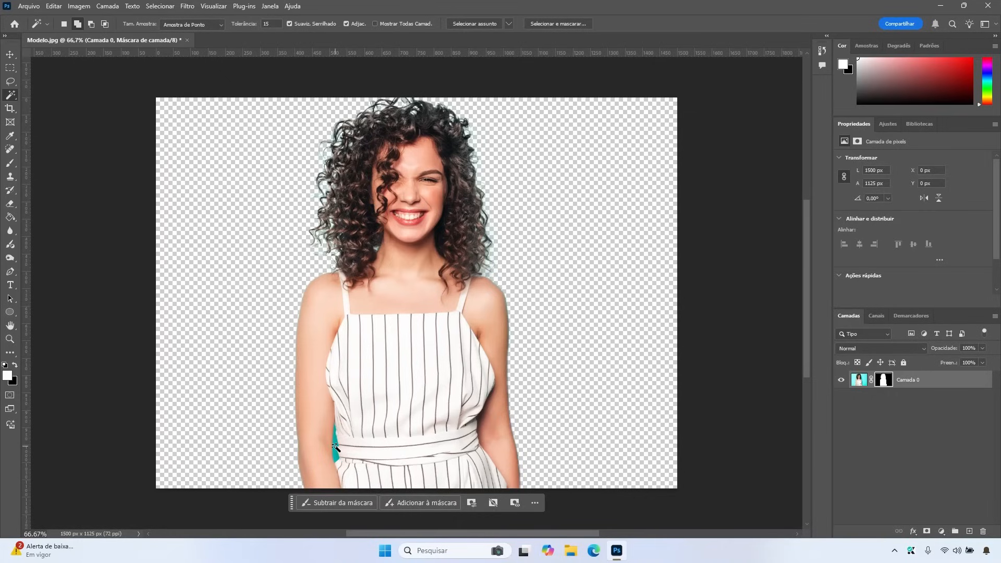
pyautogui.click(336, 447)
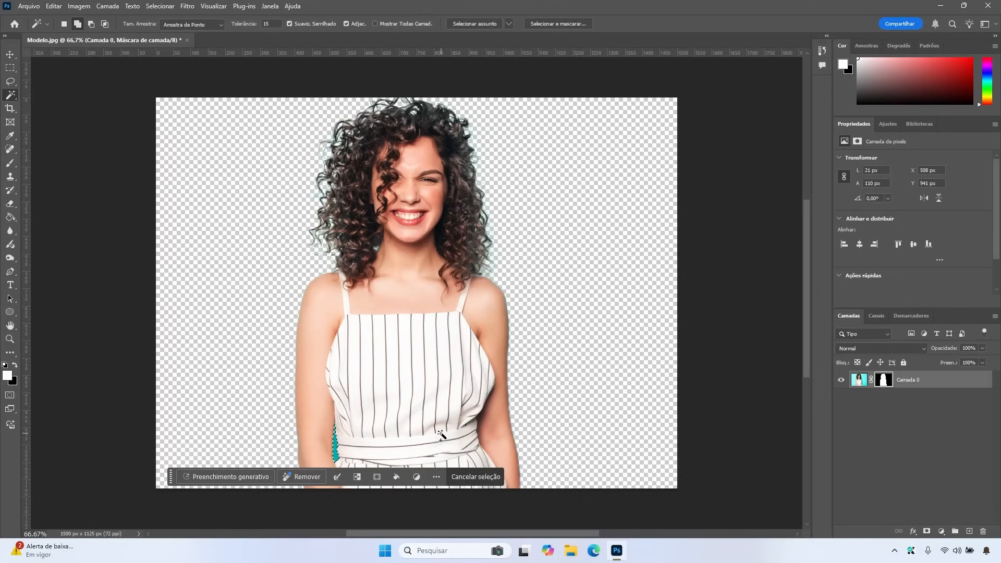
pyautogui.press('Delete')
pyautogui.hotkey('ctrl', 'd')
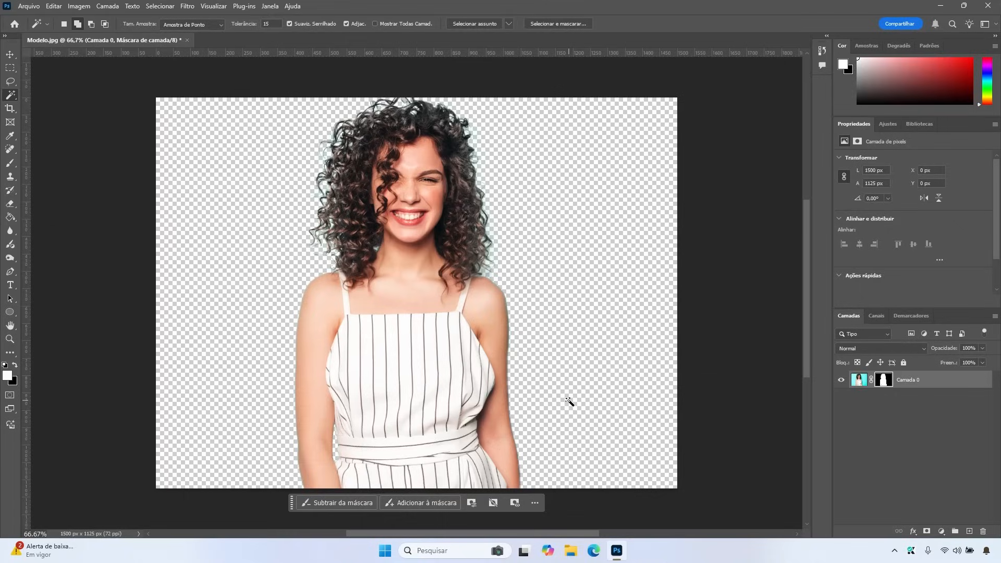
# - Add a solid black (000000) fill layer and place it beneath Camada 0
pyautogui.click(942, 531)
pyautogui.click(924, 349)
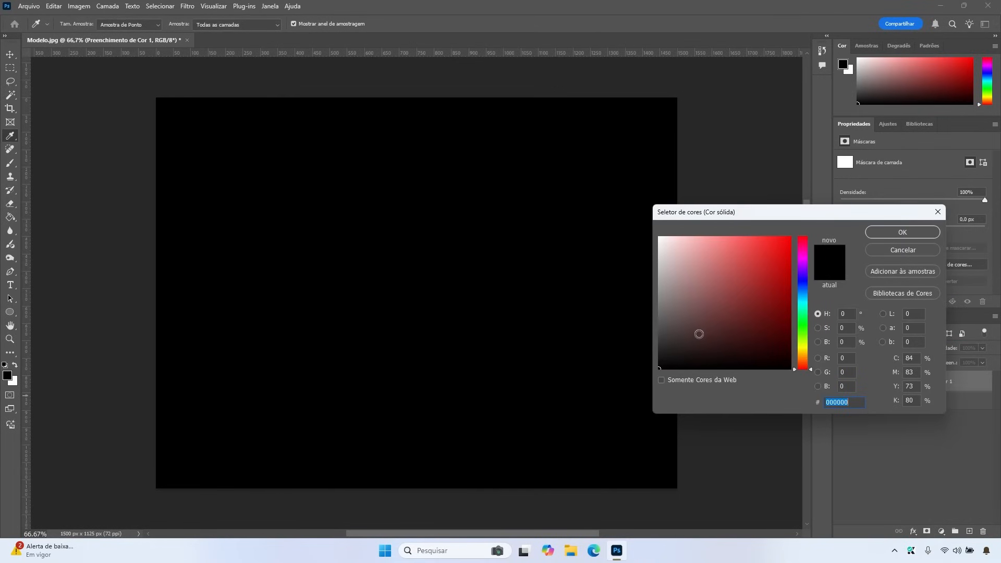
pyautogui.click(888, 236)
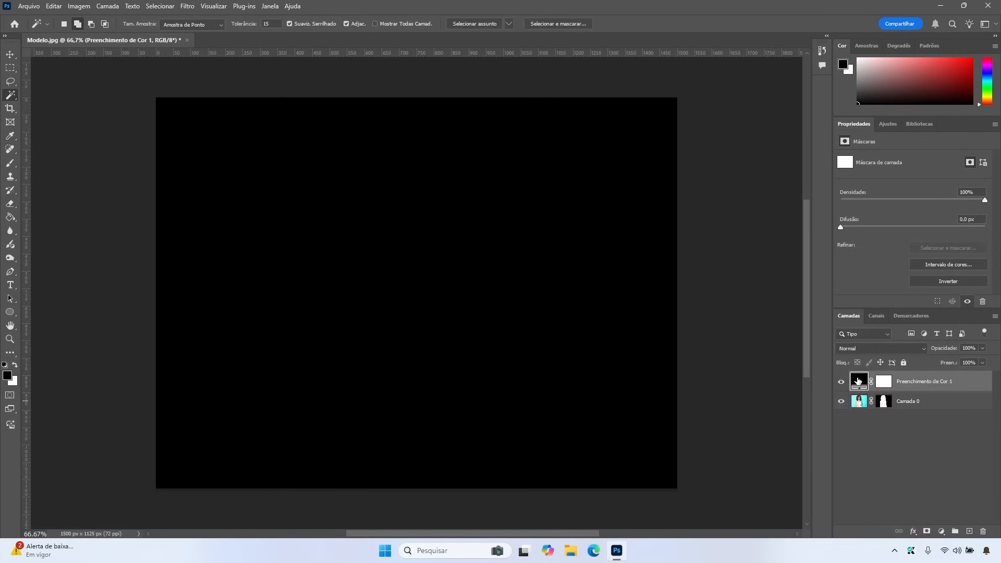
pyautogui.moveTo(857, 381); pyautogui.dragTo(863, 417)
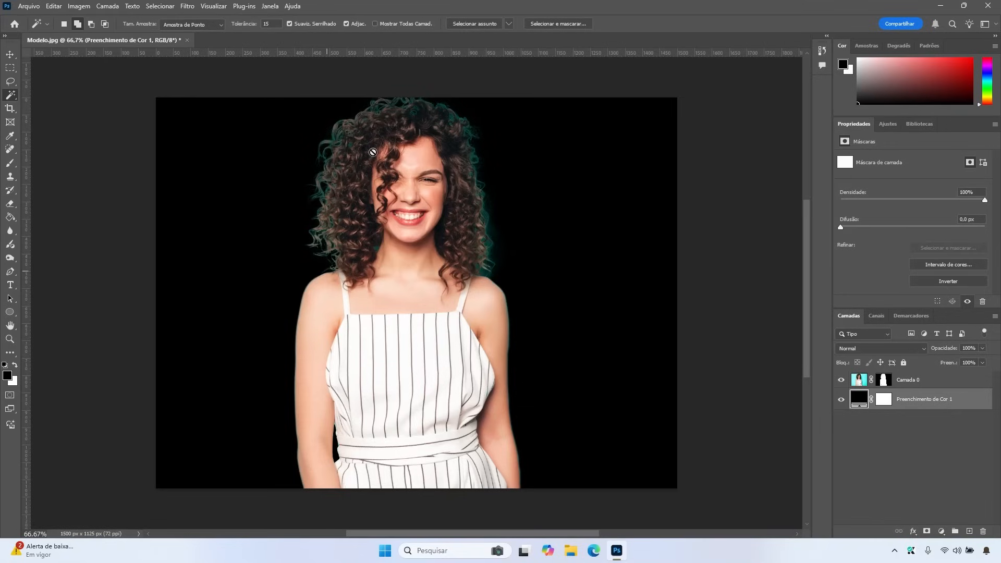
# - Change the solid fill layer's color to red (b12828)
pyautogui.doubleClick(858, 399)
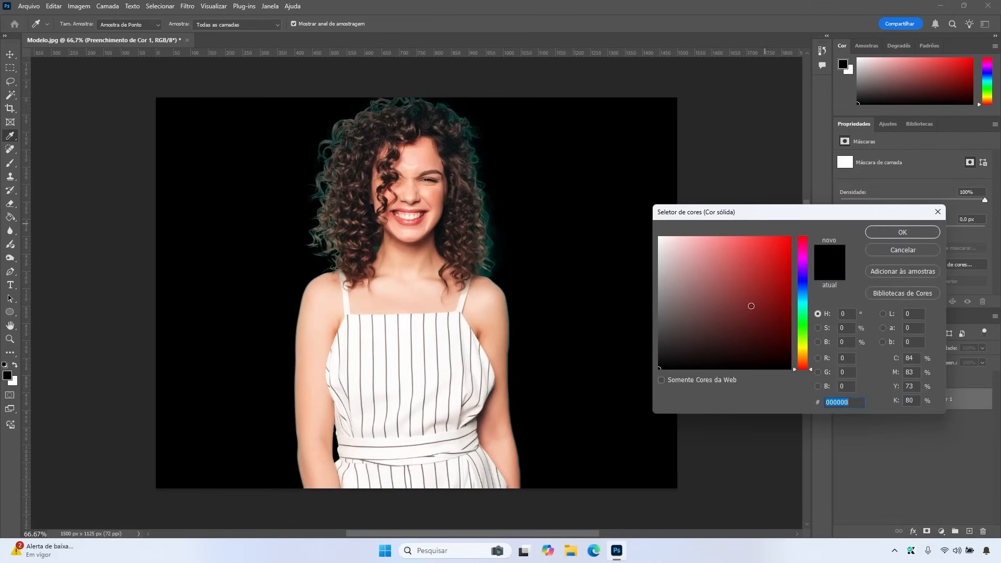
pyautogui.moveTo(751, 306)
pyautogui.mouseDown()
pyautogui.moveTo(775, 289)
pyautogui.moveTo(773, 301)
pyautogui.moveTo(760, 277)
pyautogui.mouseUp()
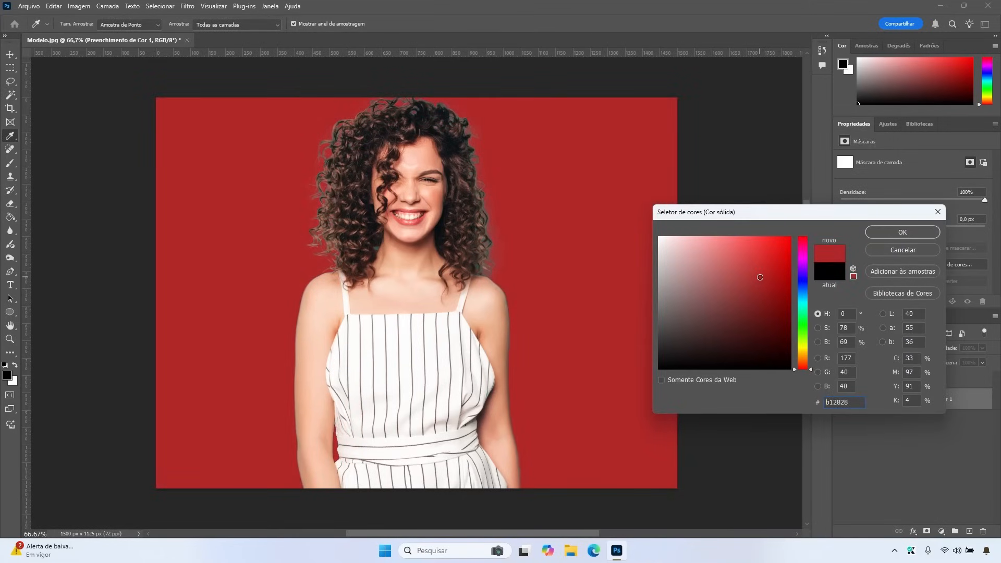
pyautogui.click(905, 227)
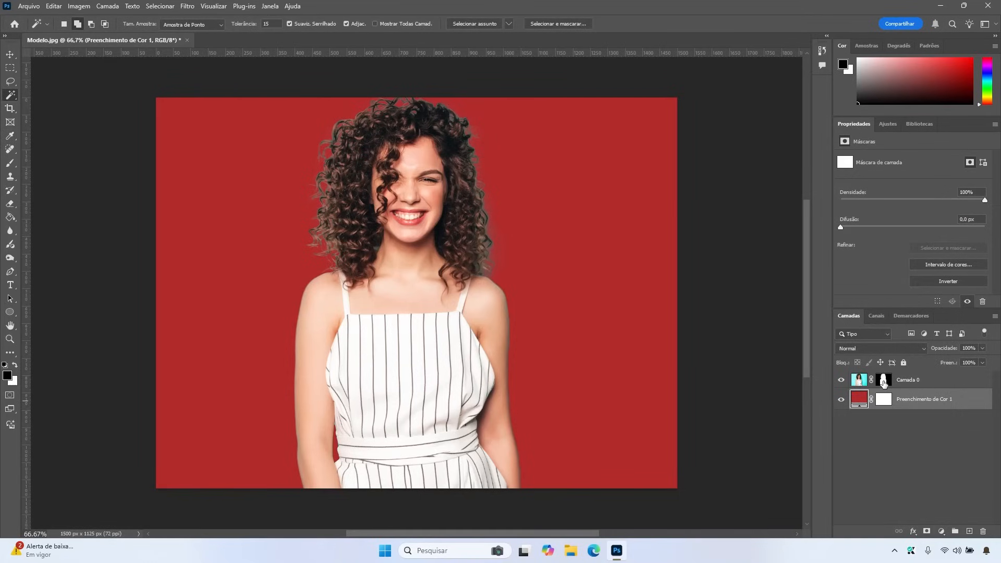
# - Load Camada 0's layer mask as a selection, make the mask active and invert the selection
pyautogui.moveTo(881, 383); pyautogui.dragTo(884, 384)
pyautogui.keyDown('ctrl'); pyautogui.click(884, 384); pyautogui.keyUp('ctrl')
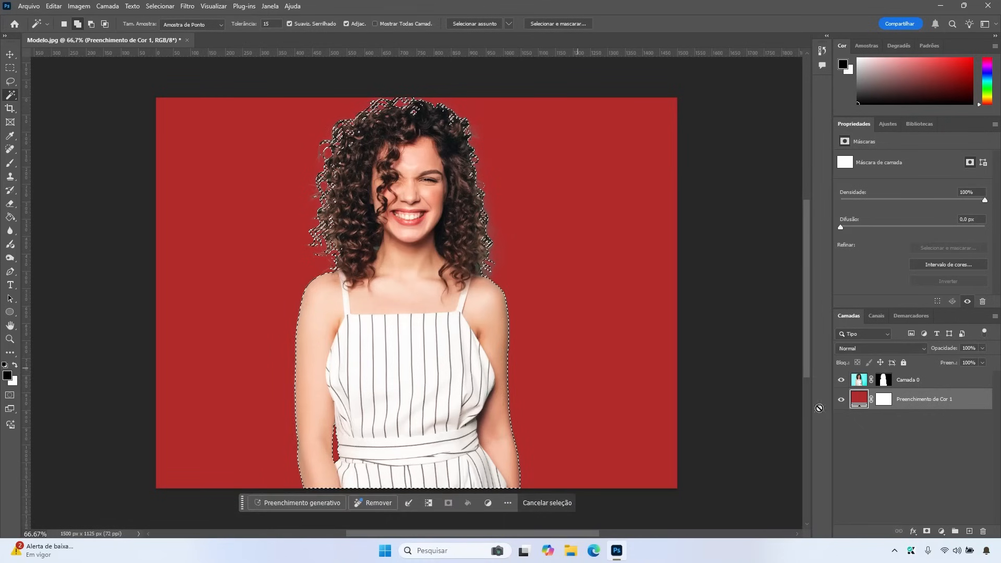
pyautogui.click(884, 382)
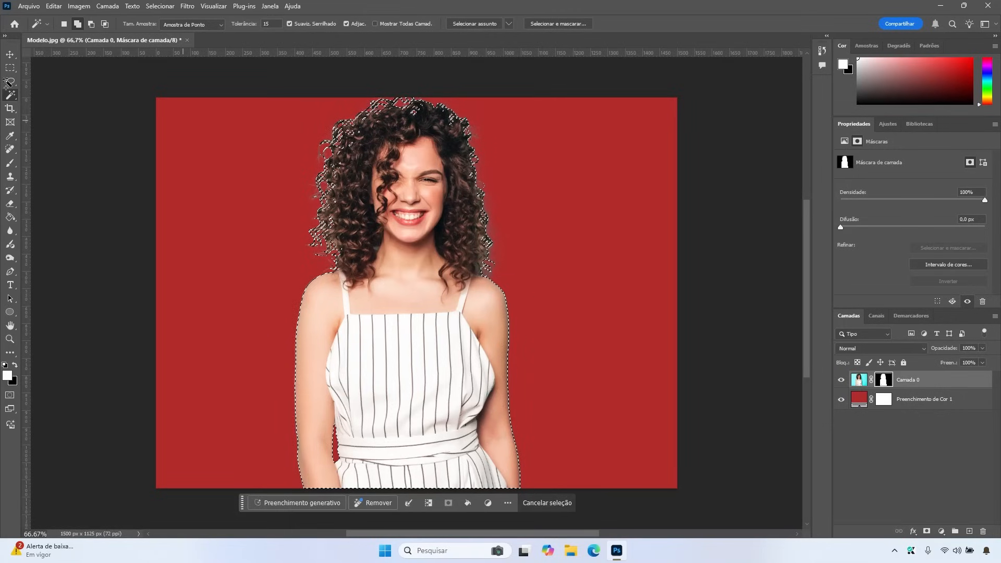
pyautogui.rightClick(359, 172)
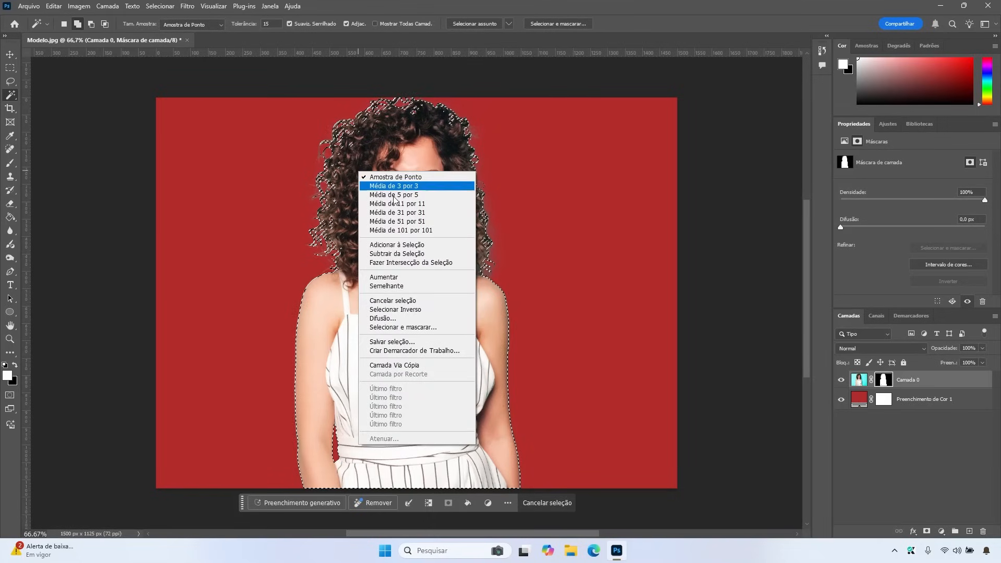
pyautogui.click(397, 310)
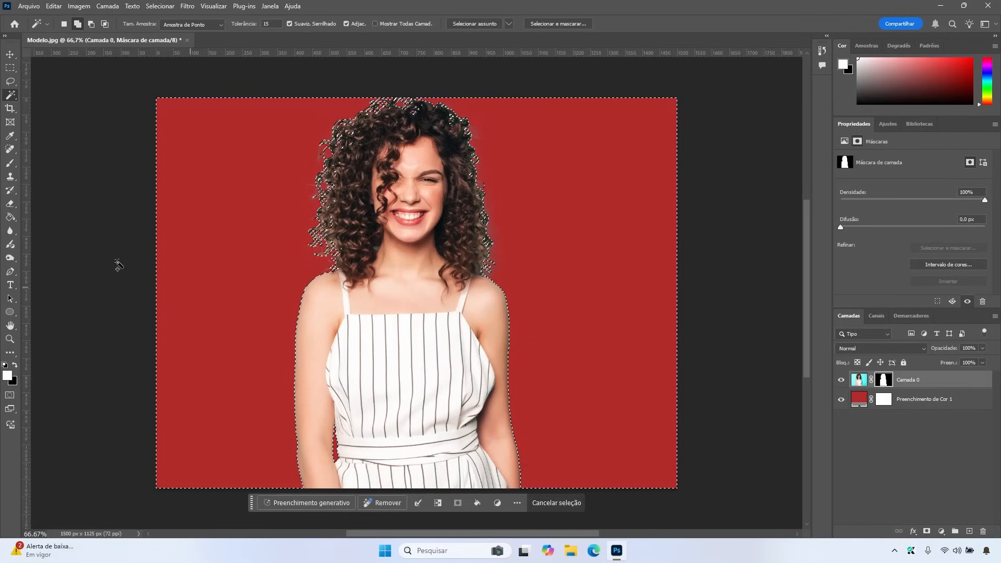
# - Erase the leftover halo around the hair within the inverted selection on Camada 0, working on the mask and the image, and deselect
pyautogui.click(10, 204)
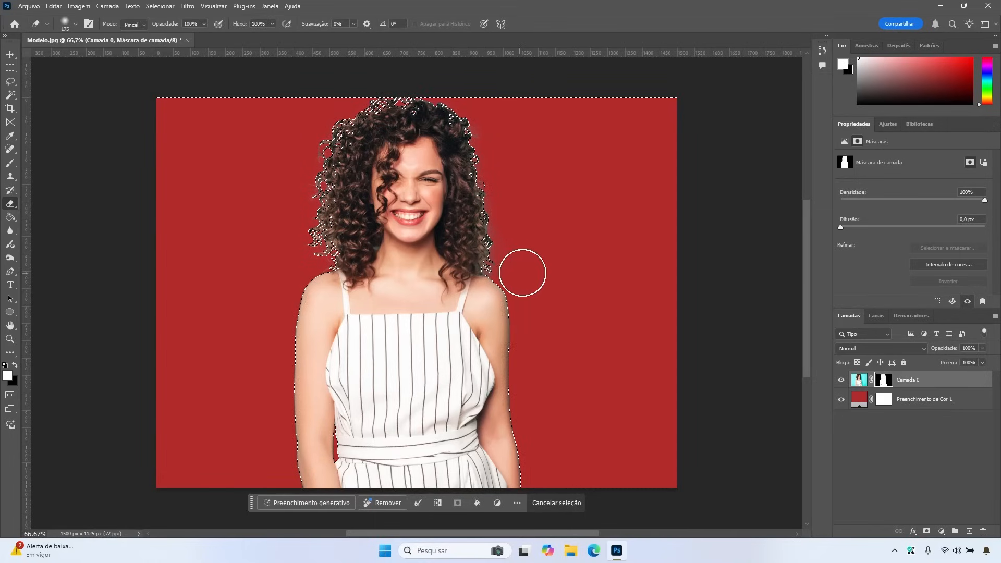
pyautogui.moveTo(507, 262)
pyautogui.mouseDown()
pyautogui.moveTo(487, 253)
pyautogui.moveTo(500, 236)
pyautogui.moveTo(492, 248)
pyautogui.moveTo(478, 199)
pyautogui.moveTo(499, 203)
pyautogui.moveTo(463, 123)
pyautogui.moveTo(429, 105)
pyautogui.moveTo(378, 101)
pyautogui.moveTo(303, 152)
pyautogui.moveTo(320, 130)
pyautogui.moveTo(327, 159)
pyautogui.moveTo(303, 183)
pyautogui.moveTo(298, 212)
pyautogui.moveTo(329, 212)
pyautogui.moveTo(296, 216)
pyautogui.moveTo(306, 236)
pyautogui.moveTo(332, 234)
pyautogui.moveTo(309, 246)
pyautogui.moveTo(323, 243)
pyautogui.moveTo(311, 243)
pyautogui.moveTo(318, 241)
pyautogui.moveTo(296, 218)
pyautogui.moveTo(332, 135)
pyautogui.moveTo(357, 110)
pyautogui.moveTo(420, 105)
pyautogui.moveTo(442, 122)
pyautogui.moveTo(442, 151)
pyautogui.moveTo(478, 226)
pyautogui.moveTo(470, 253)
pyautogui.moveTo(460, 201)
pyautogui.mouseUp()
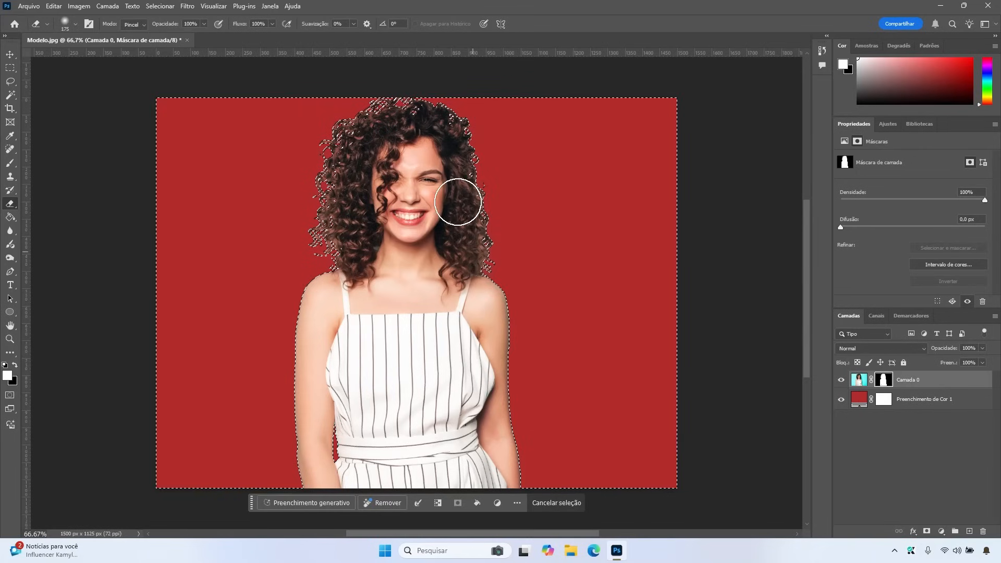
pyautogui.press('w')
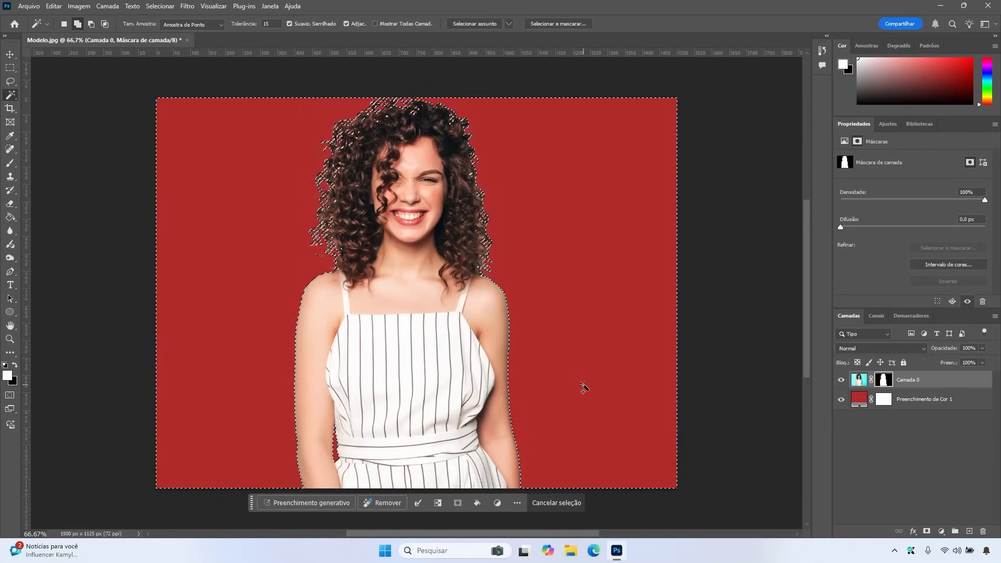
pyautogui.click(859, 381)
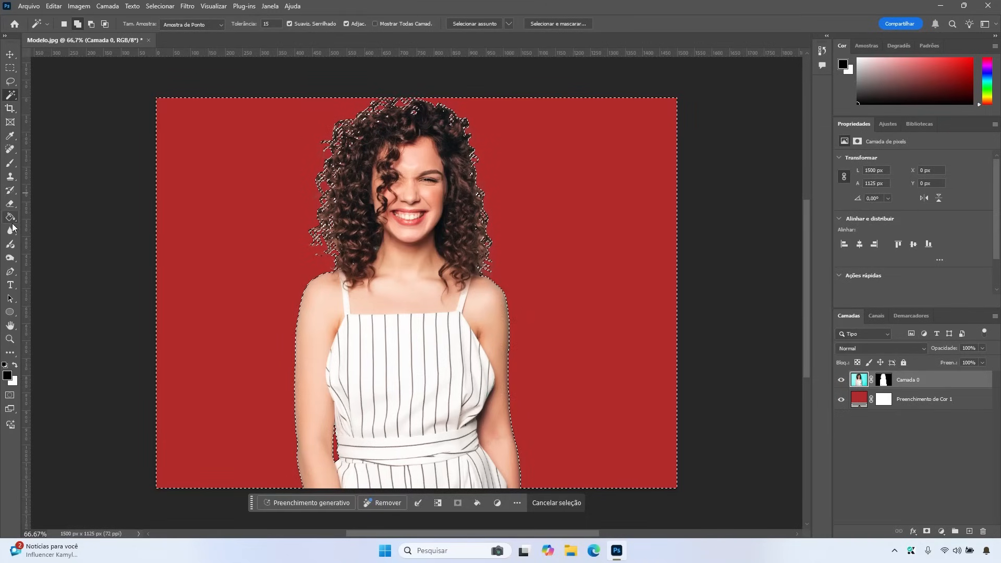
pyautogui.click(10, 203)
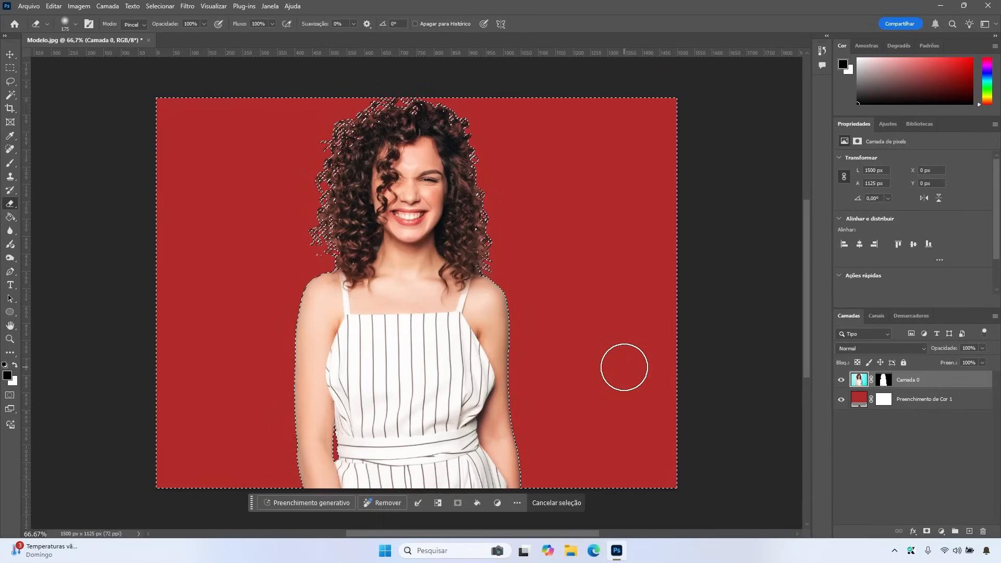
pyautogui.click(564, 502)
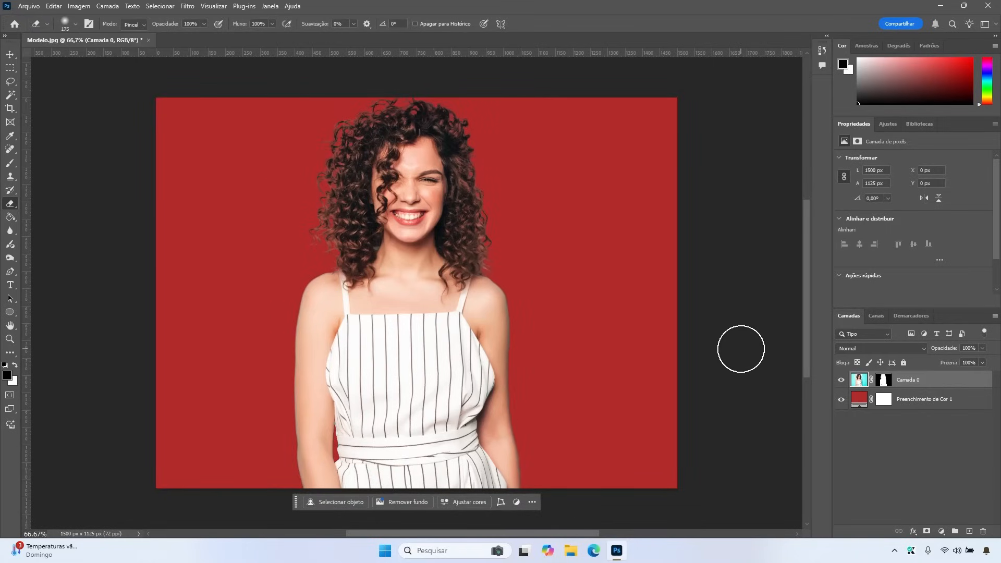
# - Select the leftover background patch between the curls and the neck with the Magic Wand, delete it and deselect
pyautogui.press('[')
pyautogui.press('[')
pyautogui.press('[')
pyautogui.press('[')
pyautogui.press('[')
pyautogui.press('[')
pyautogui.press('[')
pyautogui.press('[')
pyautogui.press('[')
pyautogui.press('[')
pyautogui.press('[')
pyautogui.press('[')
pyautogui.scroll(1, 337, 227)
pyautogui.scroll(4, 384, 265)
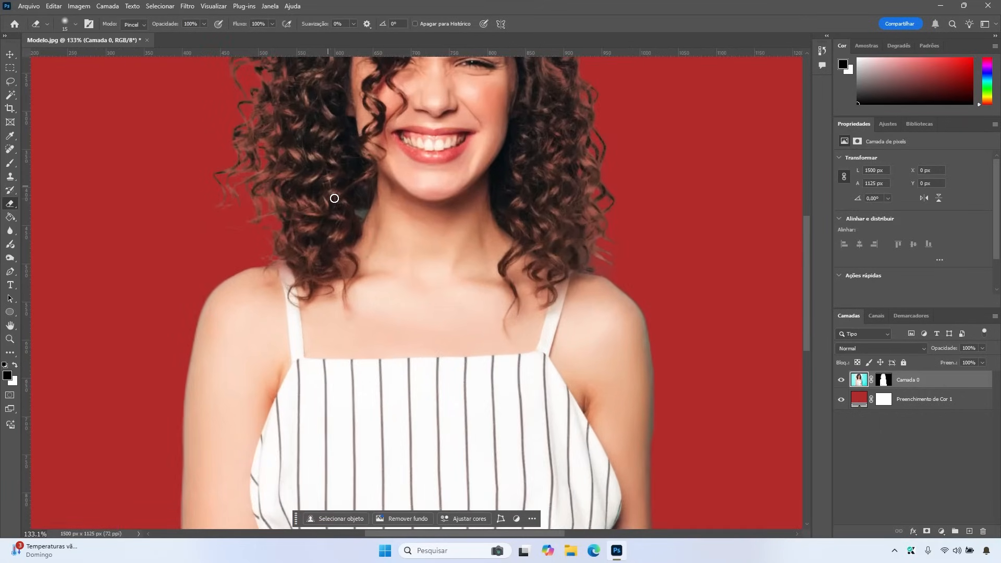
pyautogui.scroll(3, 333, 203)
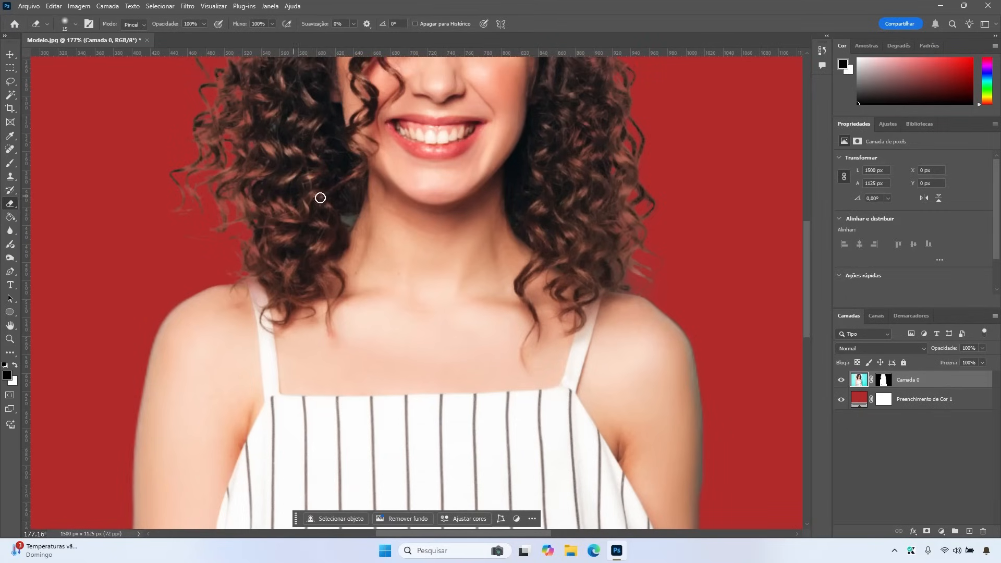
pyautogui.scroll(4, 344, 224)
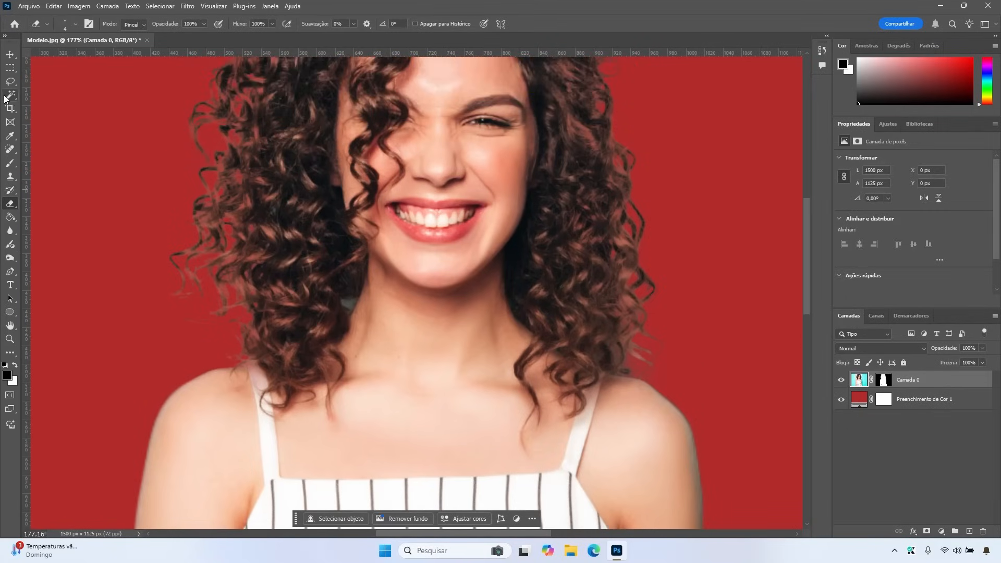
pyautogui.press('w')
pyautogui.click(348, 304)
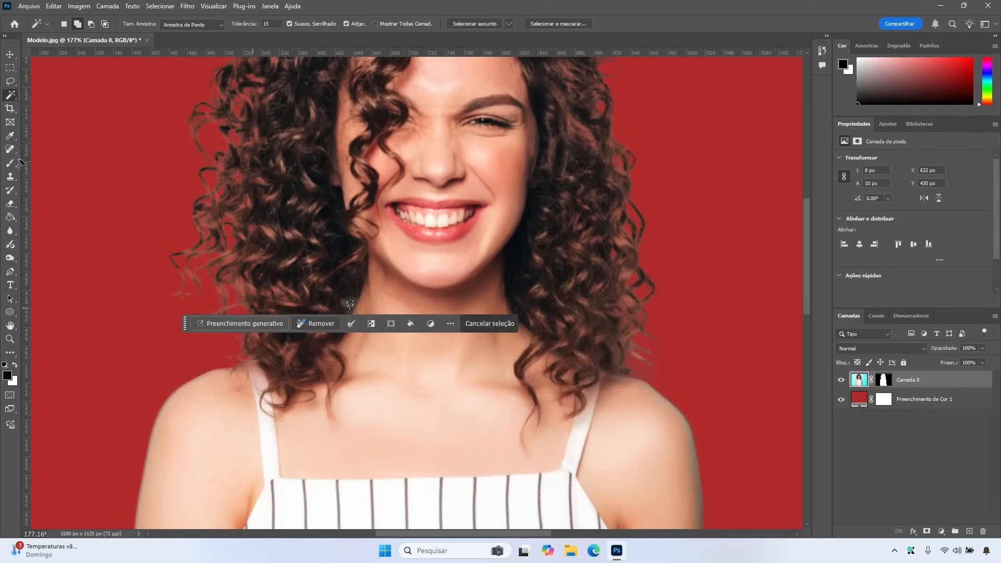
pyautogui.hotkey('ctrl', 'd')
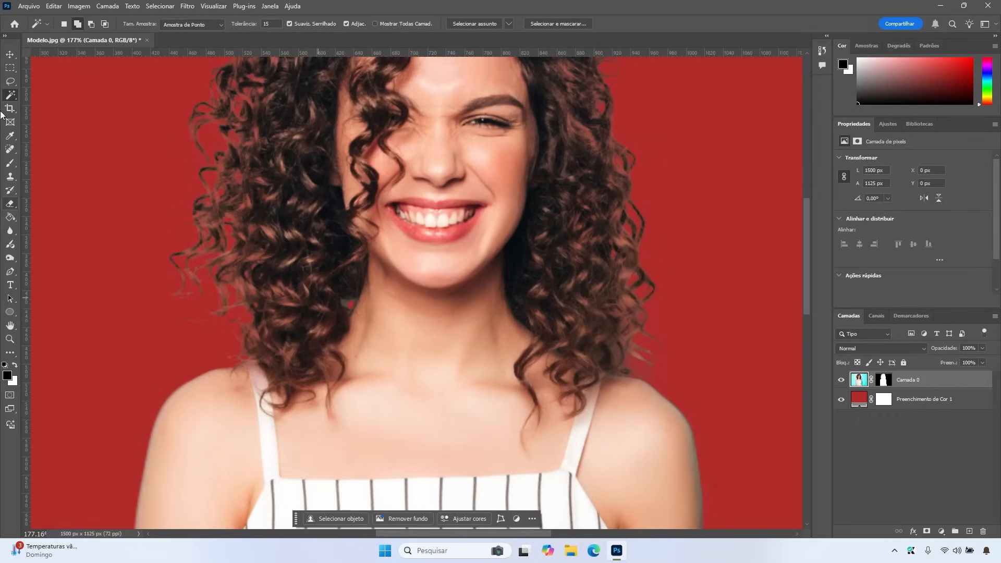
# - Switch to the Eraser with a 3 px brush for cleaning the gap between the curls and the neck
pyautogui.click(10, 163)
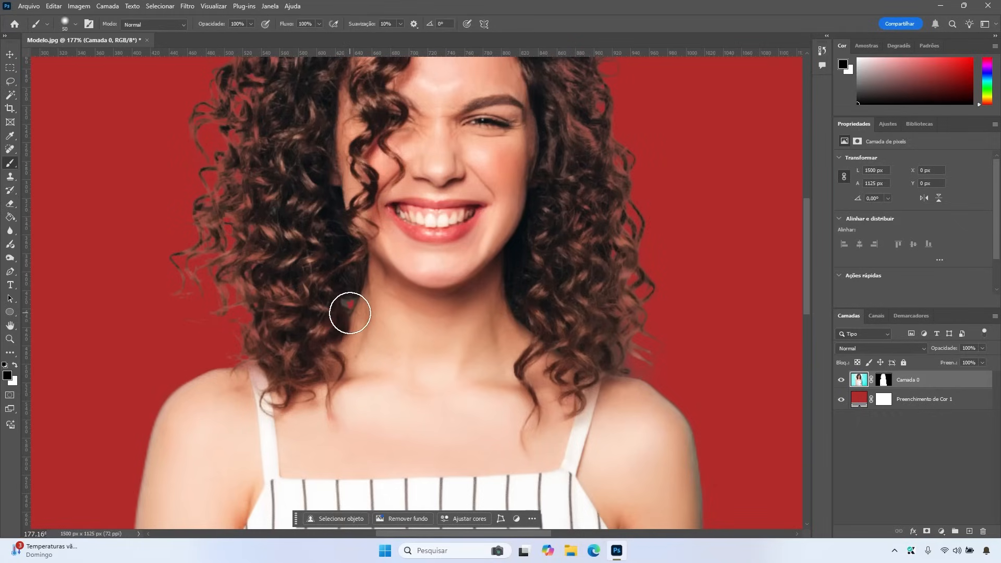
pyautogui.click(10, 203)
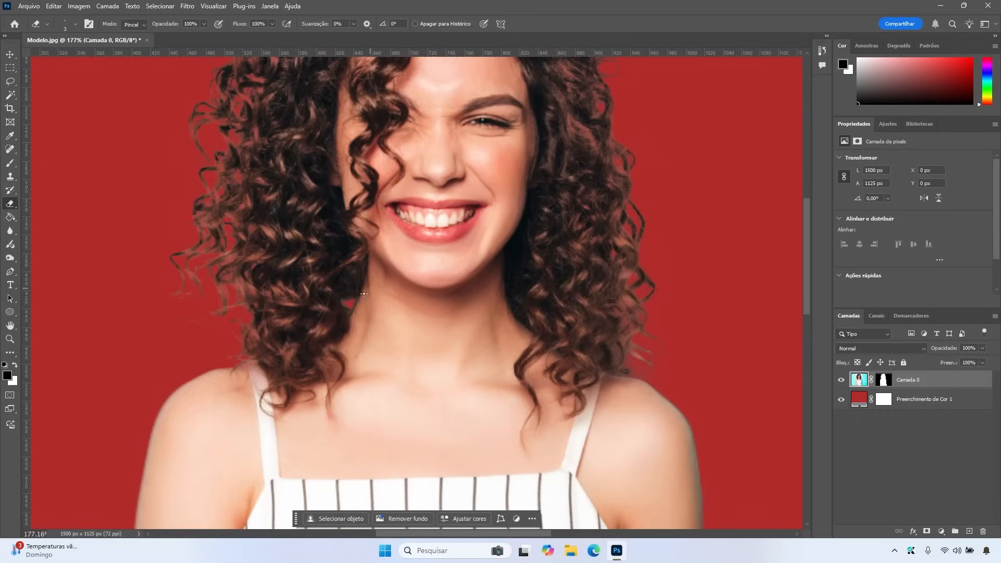
pyautogui.scroll(-5, 364, 293)
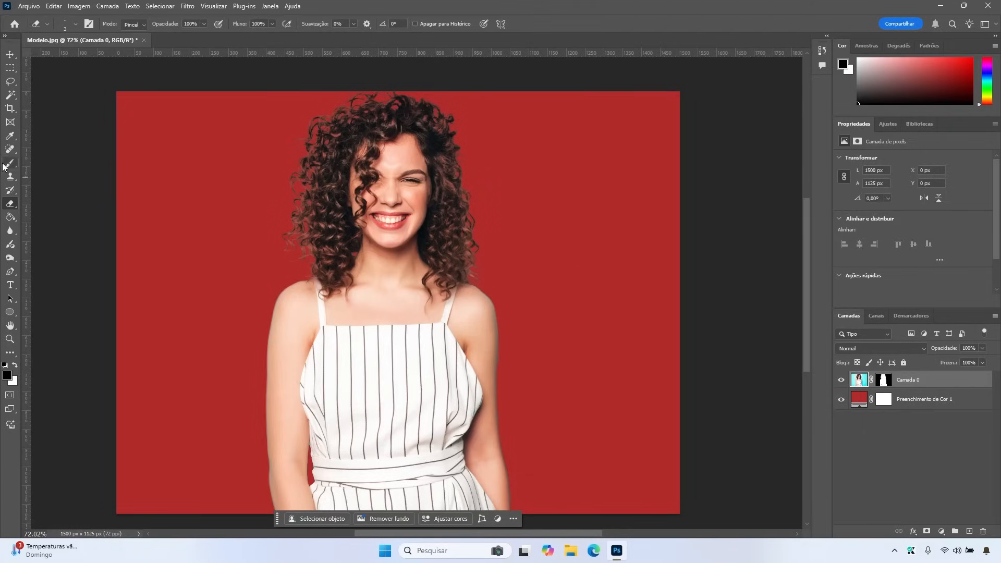
# - Sharpen the outer curls along the image-left side of the hair on Camada 0 with the Sharpen tool
pyautogui.click(11, 231)
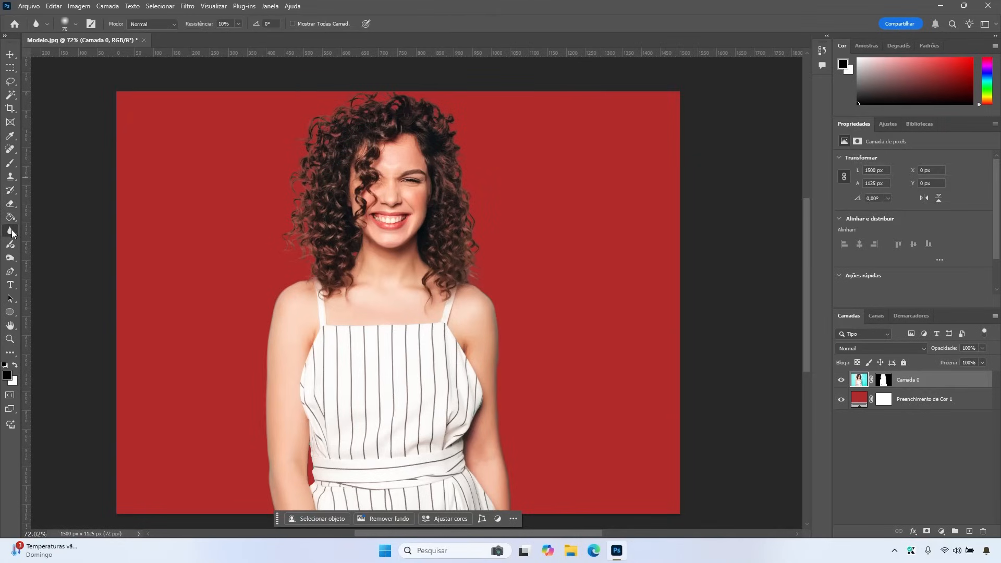
pyautogui.rightClick(11, 230)
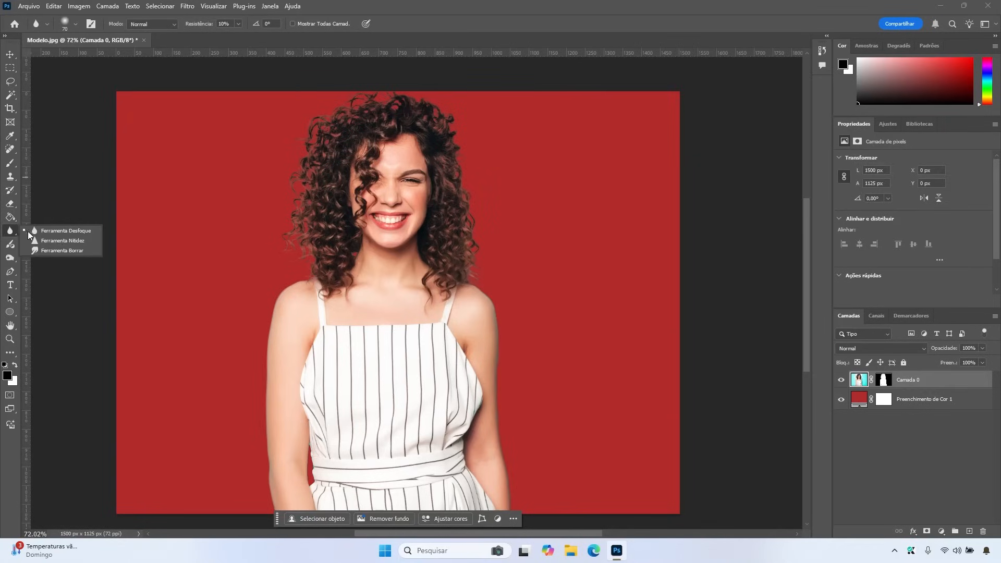
pyautogui.click(57, 242)
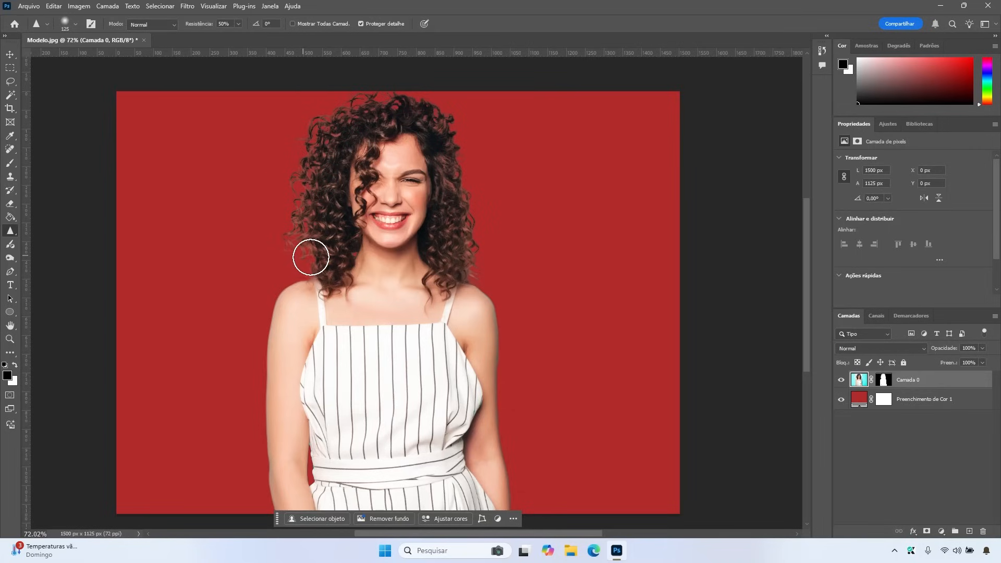
pyautogui.moveTo(315, 246)
pyautogui.mouseDown()
pyautogui.moveTo(296, 218)
pyautogui.moveTo(317, 179)
pyautogui.moveTo(318, 141)
pyautogui.moveTo(345, 118)
pyautogui.moveTo(397, 106)
pyautogui.moveTo(435, 111)
pyautogui.moveTo(450, 130)
pyautogui.moveTo(470, 252)
pyautogui.moveTo(451, 258)
pyautogui.moveTo(463, 176)
pyautogui.moveTo(445, 114)
pyautogui.moveTo(350, 108)
pyautogui.mouseUp()
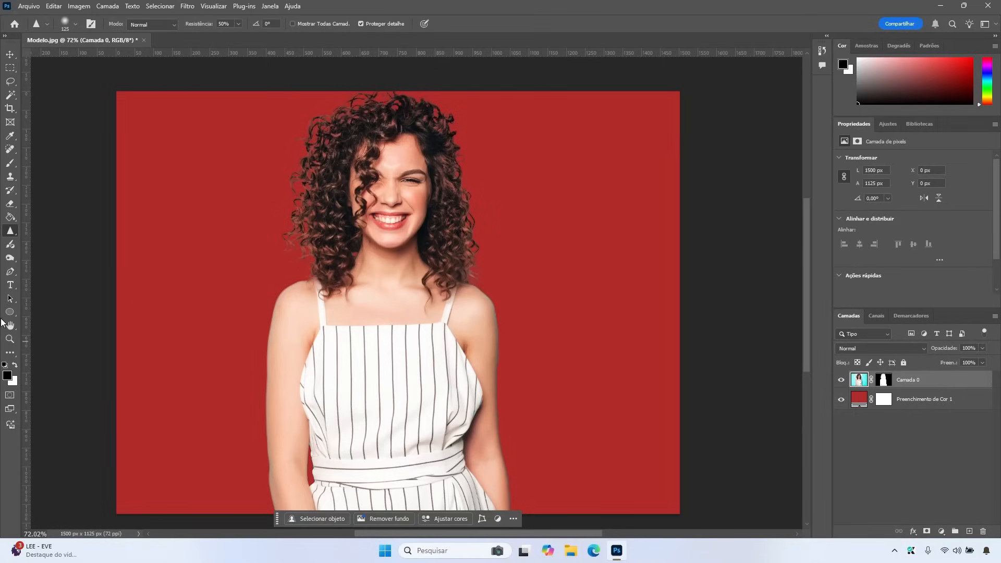
# - Darken the outer curls on both sides of the hair with the Burn tool, using a 90 px brush
pyautogui.click(8, 258)
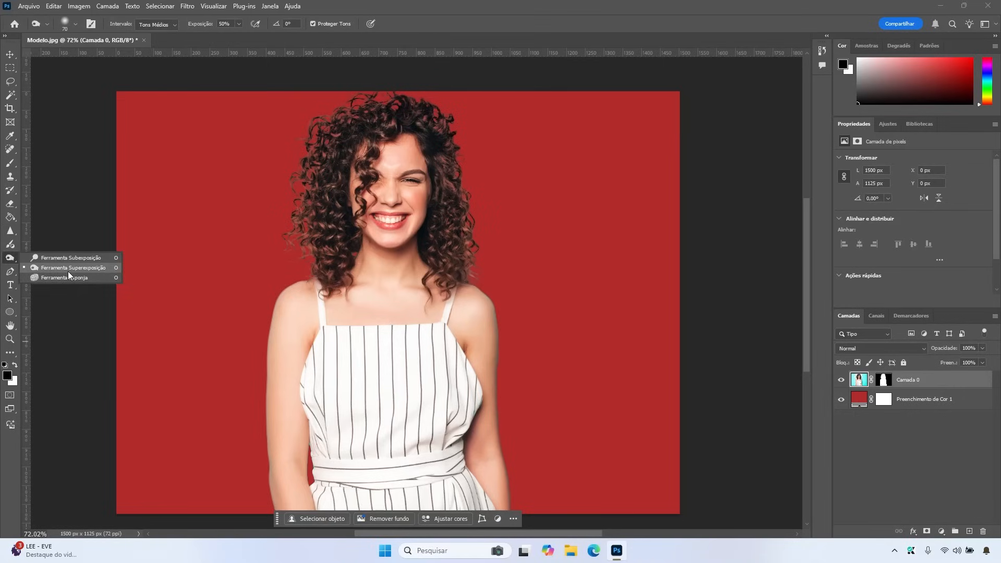
pyautogui.click(93, 270)
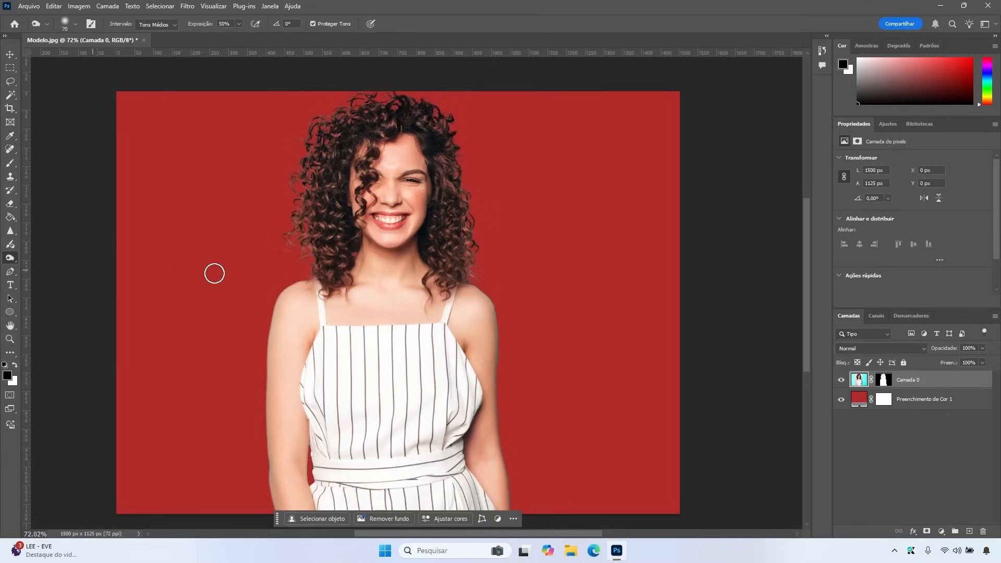
pyautogui.press('[')
pyautogui.press('[')
pyautogui.press(']')
pyautogui.press(']')
pyautogui.press(']')
pyautogui.press(']')
pyautogui.moveTo(463, 263)
pyautogui.mouseDown()
pyautogui.moveTo(449, 139)
pyautogui.moveTo(465, 253)
pyautogui.moveTo(460, 178)
pyautogui.mouseUp()
pyautogui.moveTo(467, 271)
pyautogui.mouseDown()
pyautogui.moveTo(471, 226)
pyautogui.moveTo(449, 159)
pyautogui.mouseUp()
pyautogui.moveTo(345, 101)
pyautogui.mouseDown()
pyautogui.moveTo(292, 170)
pyautogui.moveTo(287, 214)
pyautogui.moveTo(325, 268)
pyautogui.moveTo(298, 246)
pyautogui.moveTo(284, 210)
pyautogui.moveTo(328, 105)
pyautogui.mouseUp()
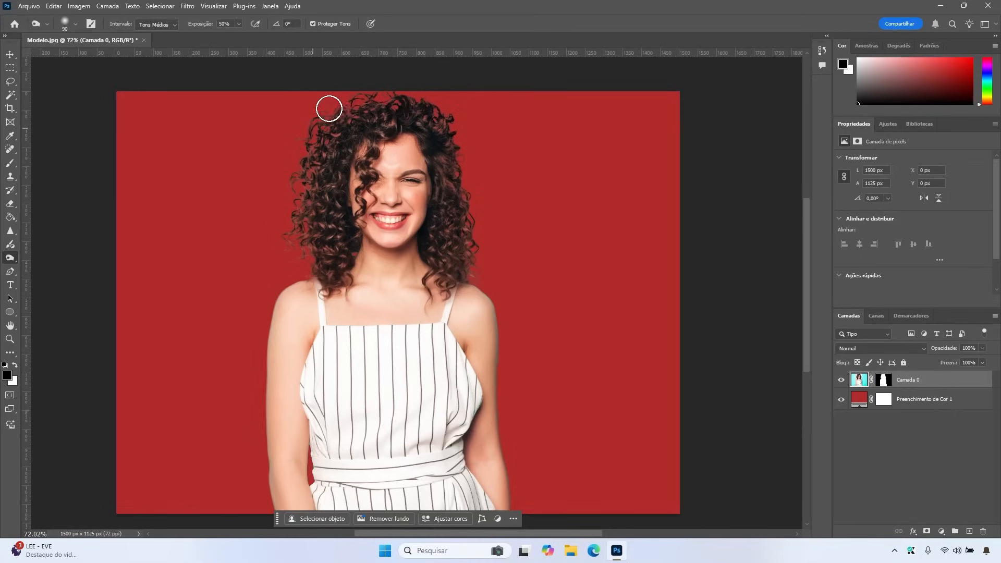
pyautogui.moveTo(462, 187); pyautogui.dragTo(471, 210)
# - Try other hues, including blue 2a60b1, for the red fill behind the model and discard the colour change
pyautogui.scroll(-2, 448, 405)
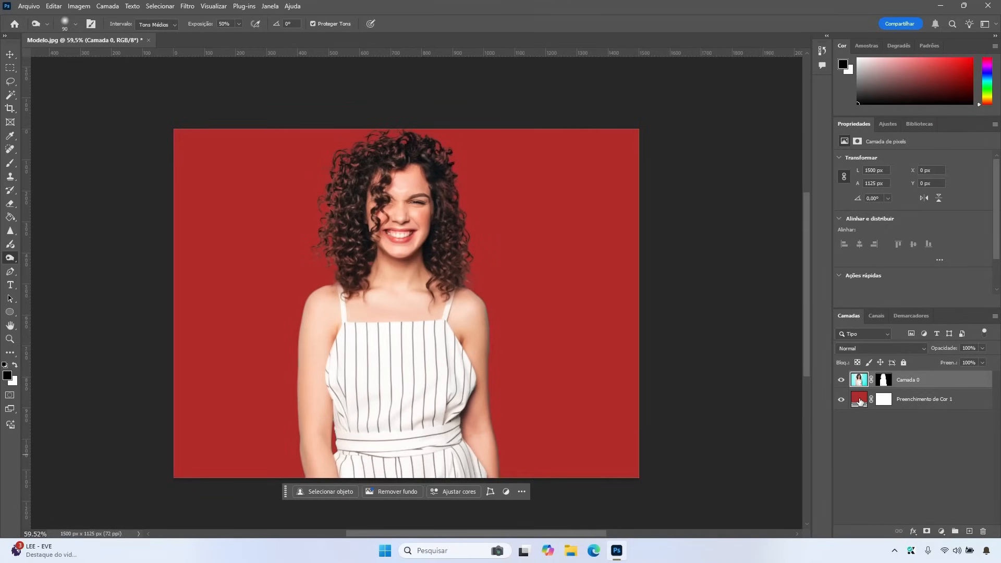
pyautogui.doubleClick(860, 401)
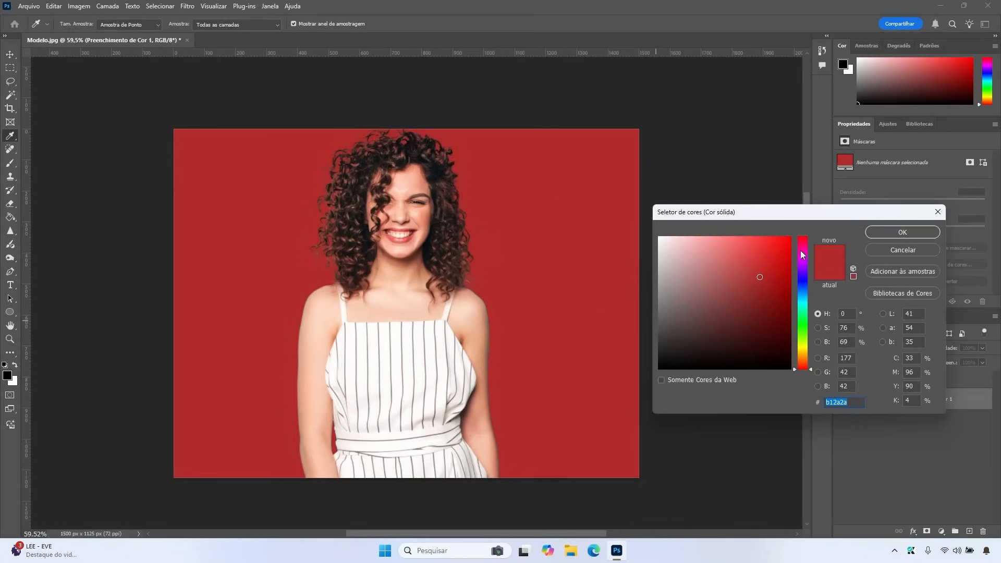
pyautogui.moveTo(803, 244); pyautogui.dragTo(811, 290)
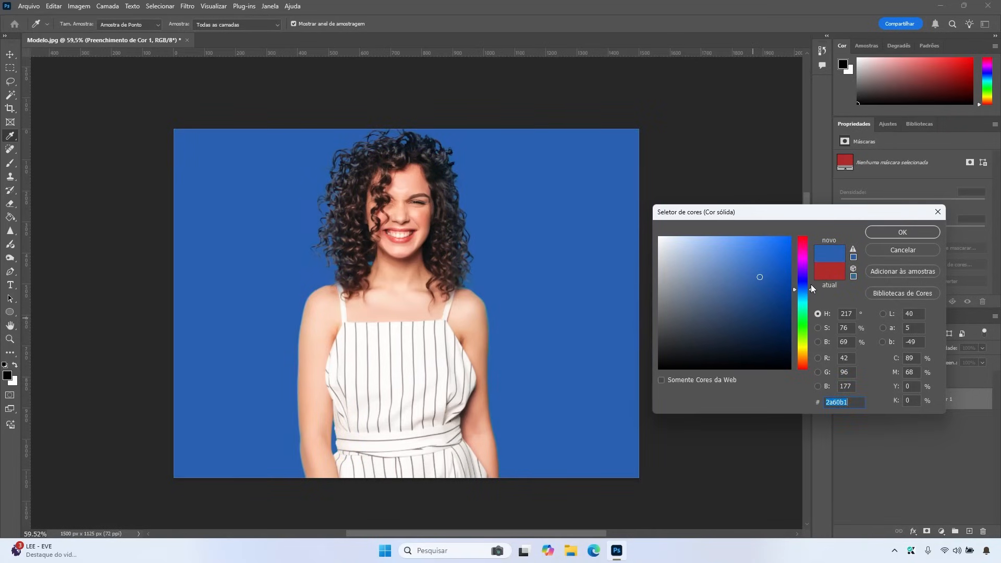
pyautogui.moveTo(809, 289); pyautogui.dragTo(809, 274)
pyautogui.click(914, 250)
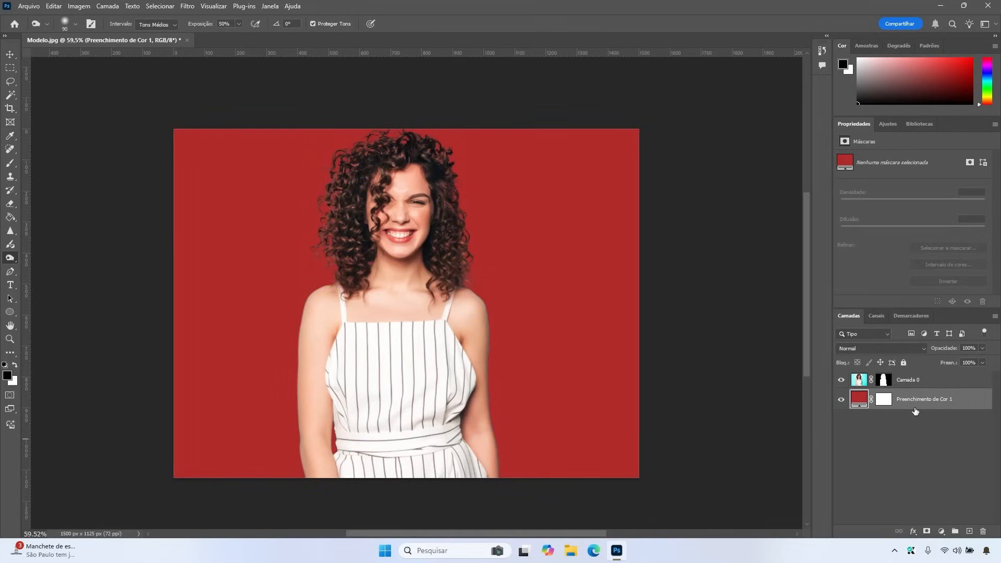
# - Delete the red fill layer and quick-export the transparent cutout as a PNG named Modelo in the Área de Trabalho folder
pyautogui.press('Delete')
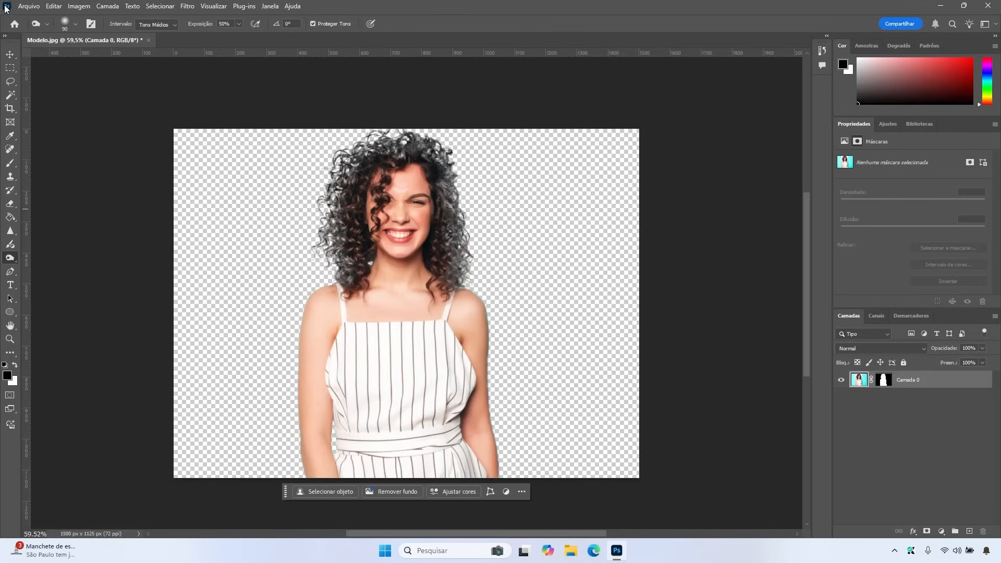
pyautogui.click(28, 6)
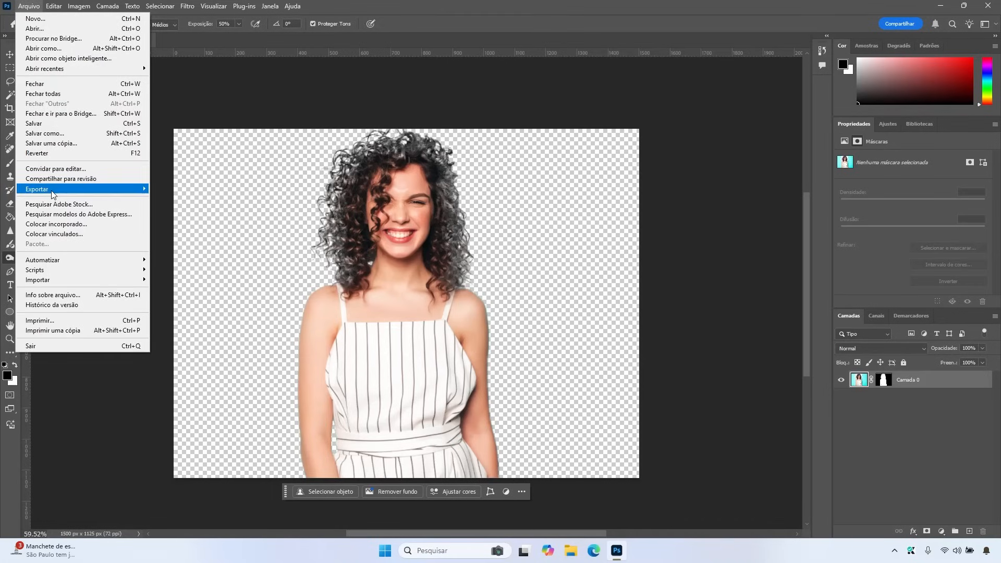
pyautogui.moveTo(54, 194)
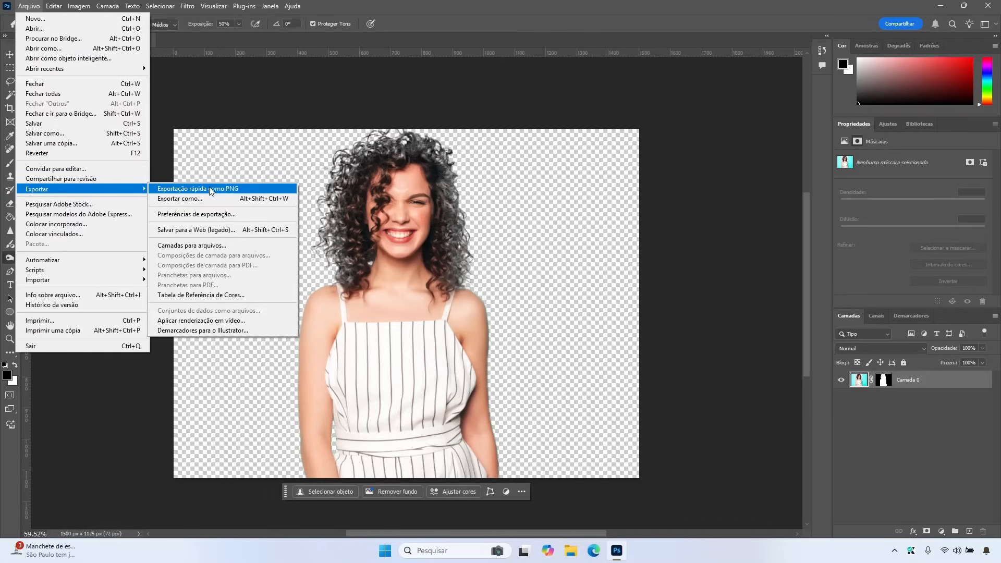
pyautogui.click(237, 192)
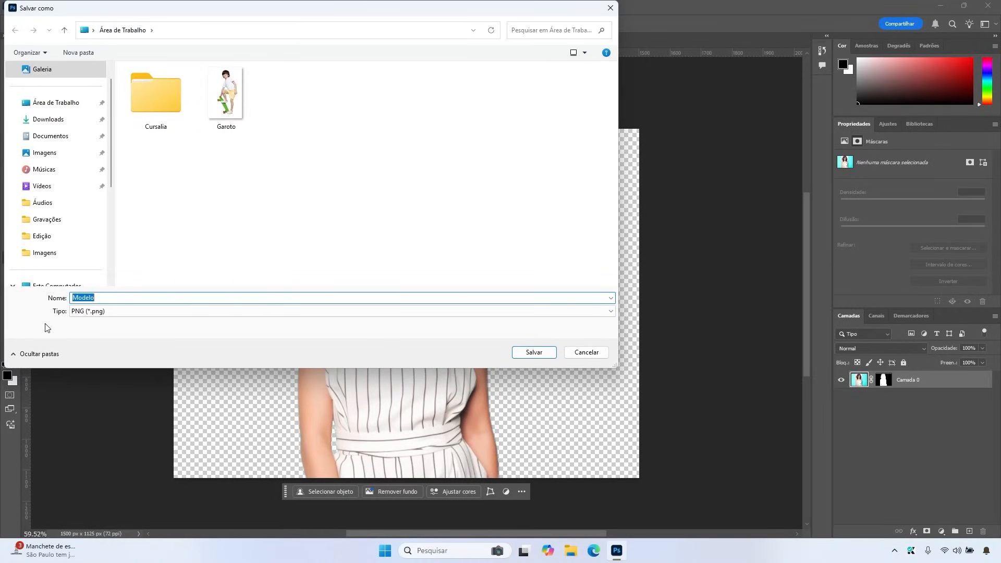
pyautogui.click(156, 299)
pyautogui.doubleClick(100, 298)
pyautogui.click(534, 352)
# - Close Modelo.jpg without saving and open Caneca and Cubo together, keeping each image's embedded colour profile
pyautogui.hotkey('ctrl', 'w')
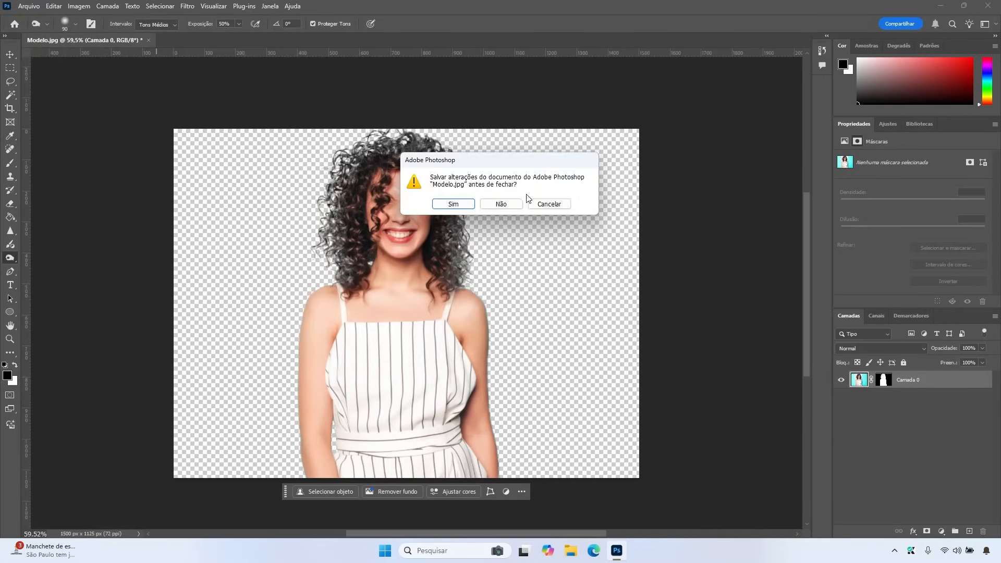
pyautogui.click(501, 204)
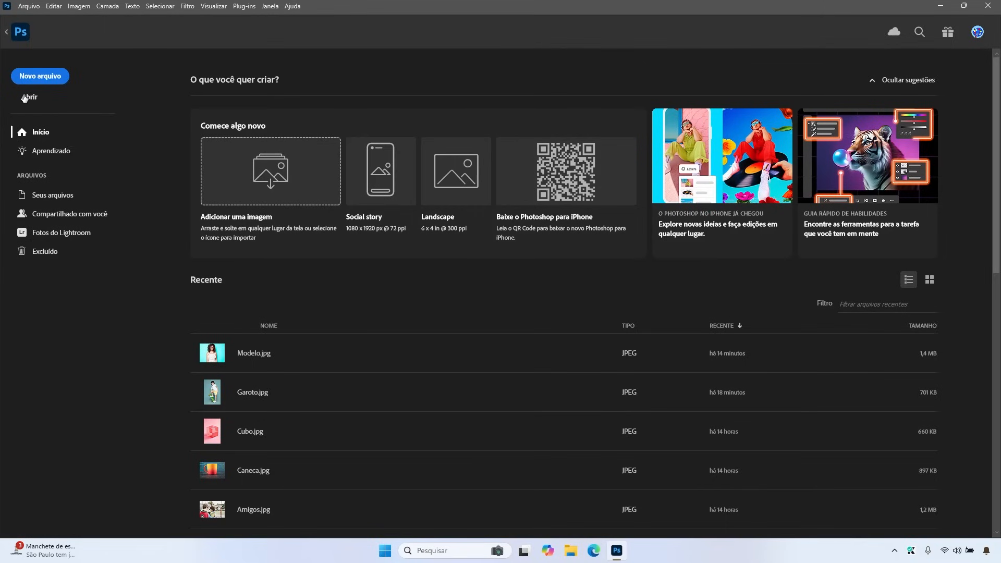
pyautogui.click(263, 174)
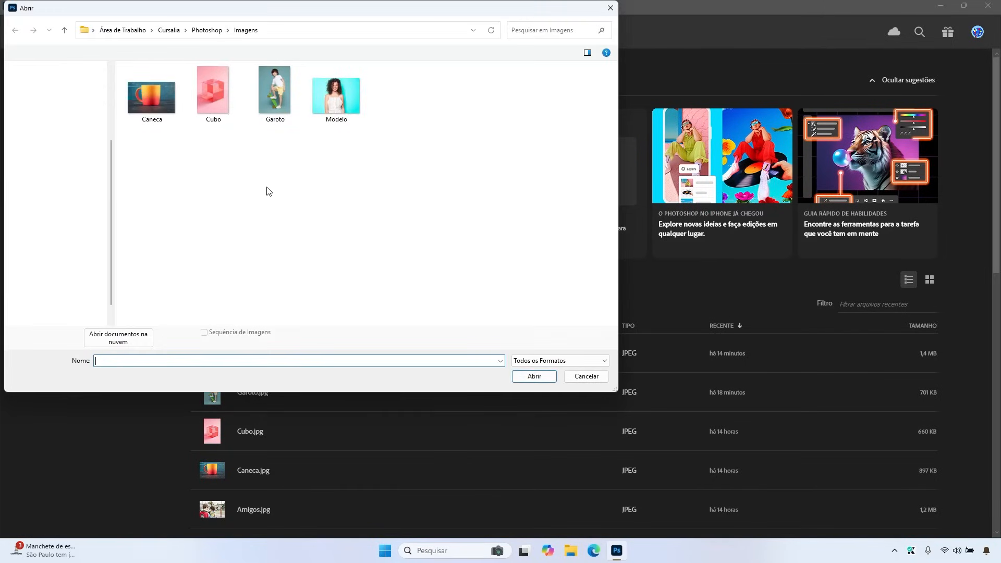
pyautogui.click(139, 98)
pyautogui.keyDown('ctrl'); pyautogui.click(218, 106); pyautogui.keyUp('ctrl')
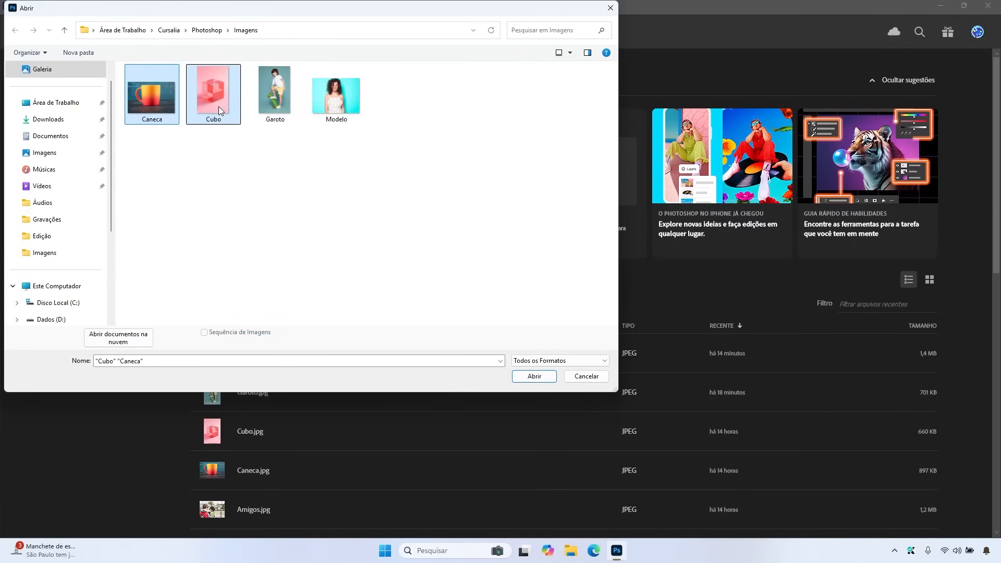
pyautogui.click(542, 376)
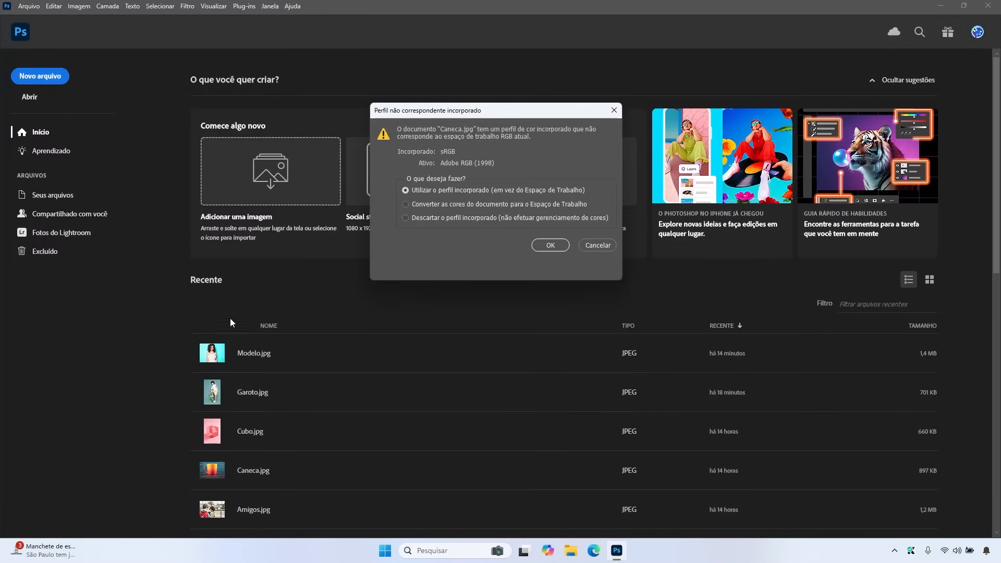
pyautogui.click(551, 244)
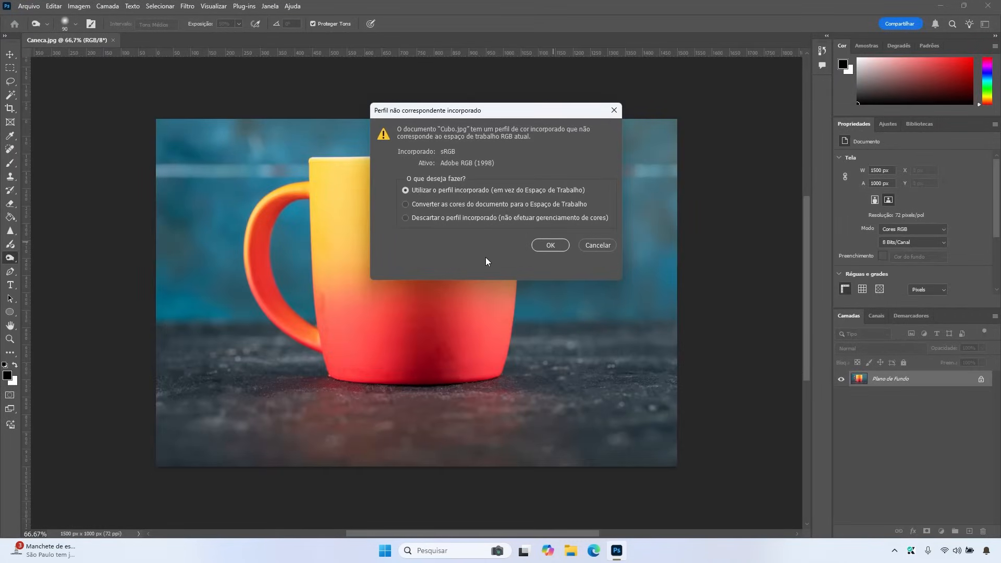
pyautogui.click(549, 245)
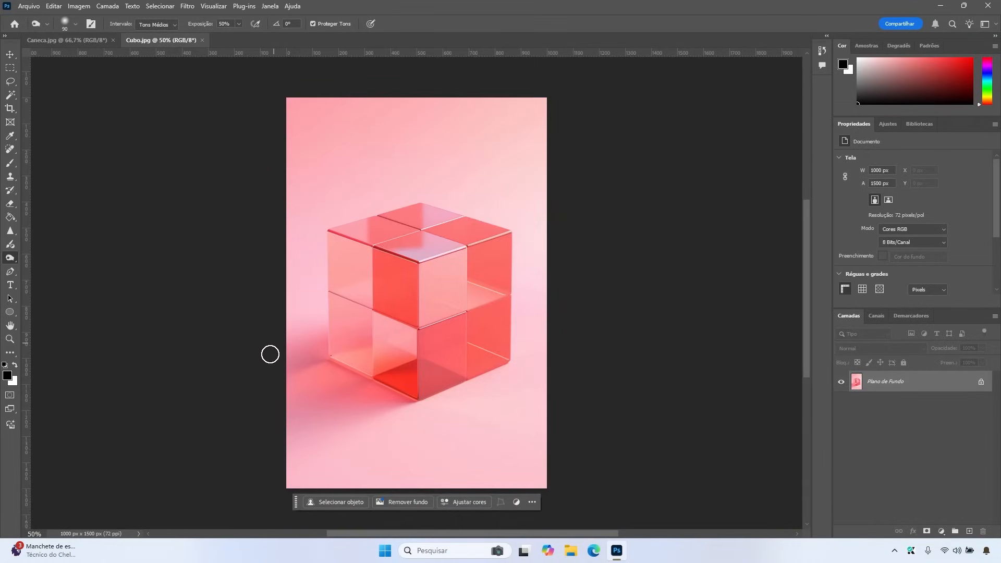
# - In Caneca.jpg, select the mug with automatic object selection and invert the selection to cover the background
pyautogui.click(66, 41)
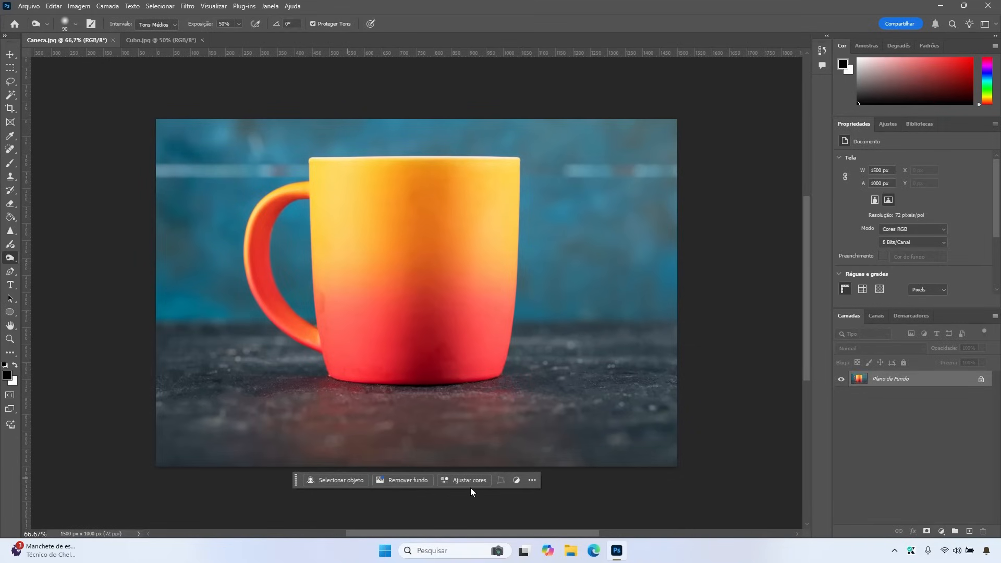
pyautogui.click(344, 479)
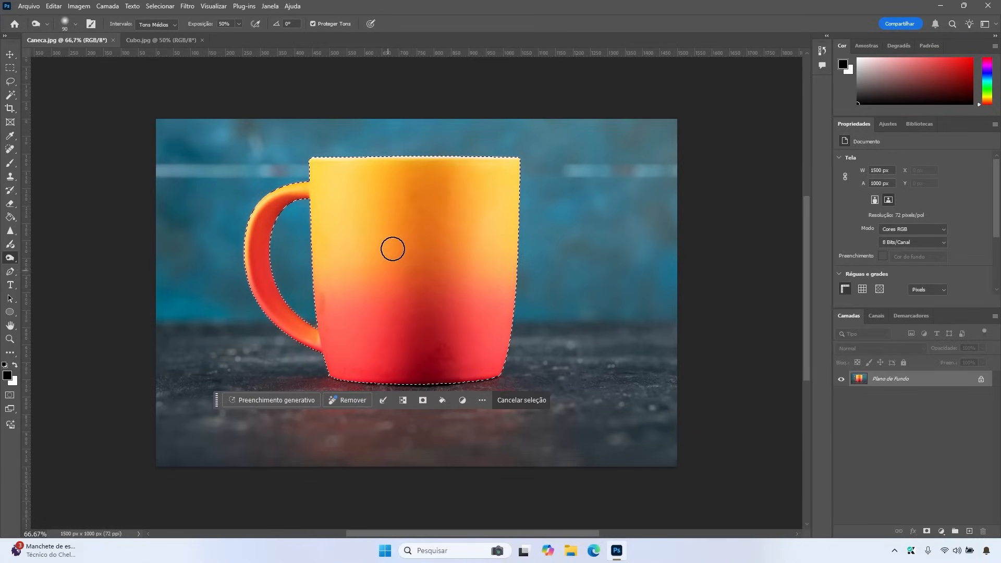
pyautogui.rightClick(393, 247)
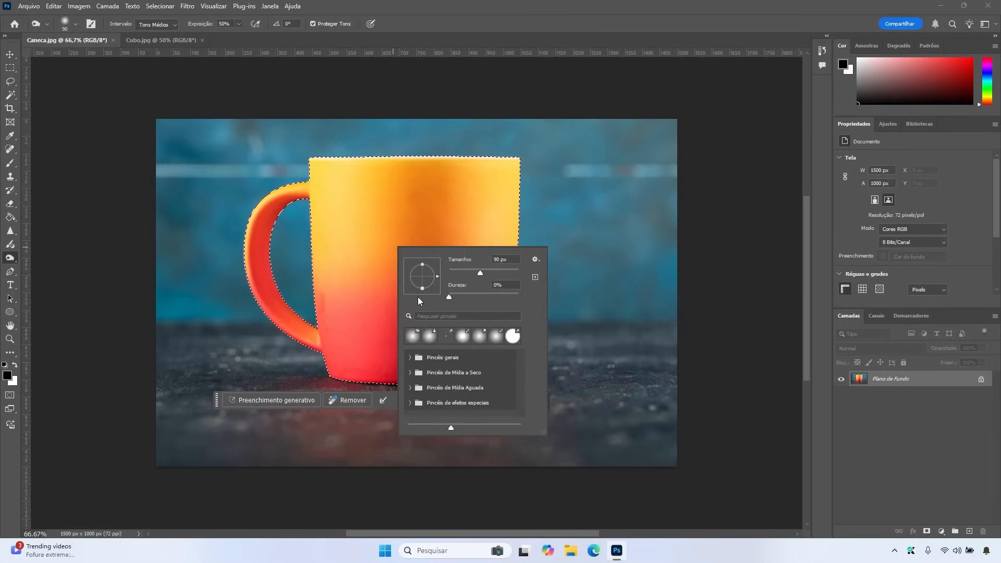
pyautogui.click(386, 206)
pyautogui.click(10, 68)
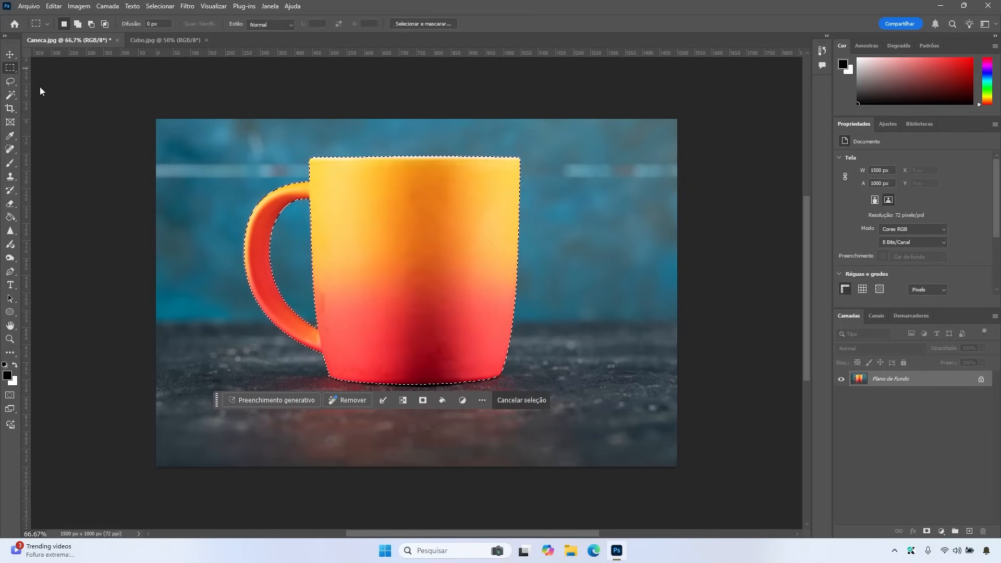
pyautogui.rightClick(385, 204)
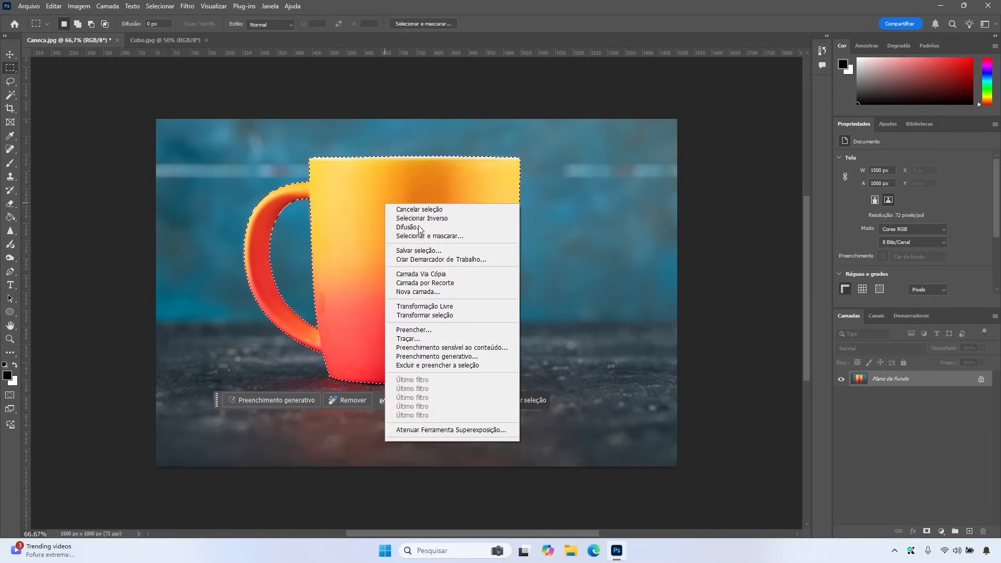
pyautogui.click(435, 221)
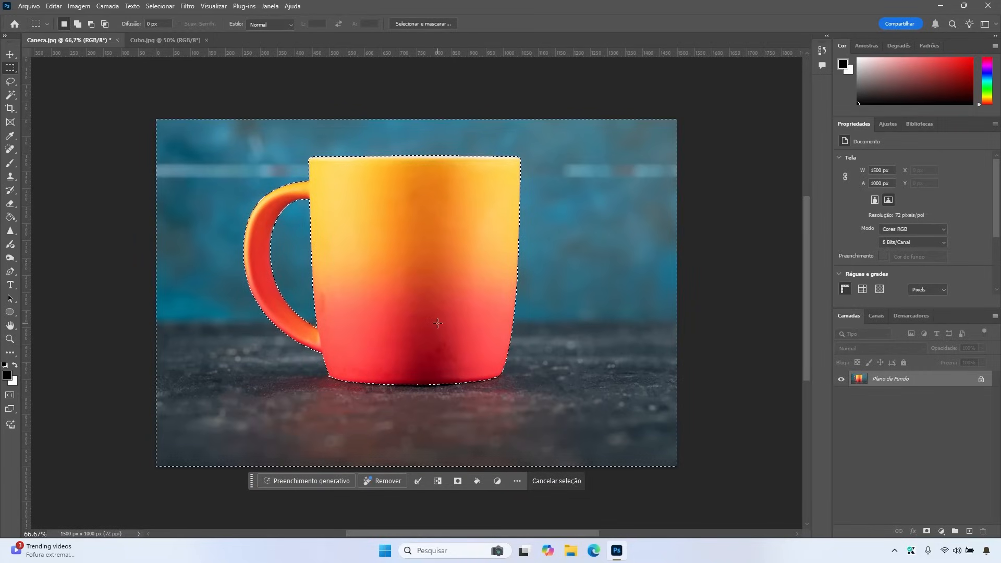
# - Unlock the Plano de Fundo layer to delete the background around the mug, deselect, and close Caneca.jpg without saving
pyautogui.doubleClick(936, 383)
pyautogui.click(606, 262)
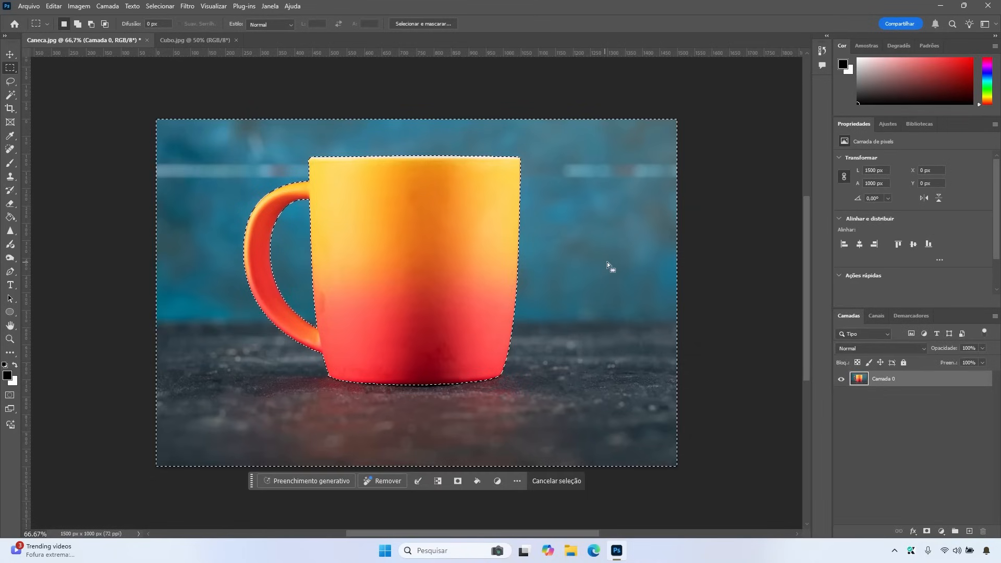
pyautogui.press('Delete')
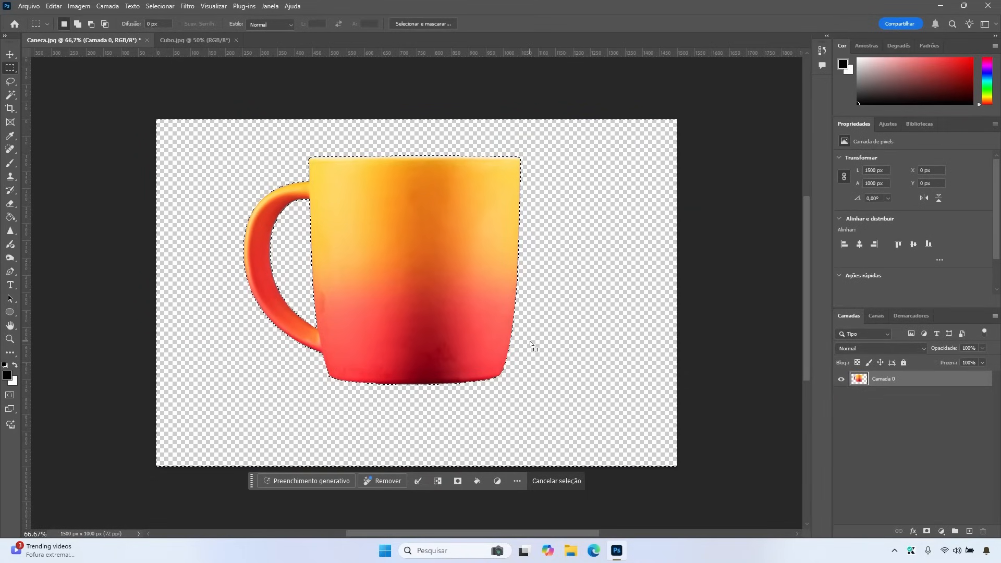
pyautogui.hotkey('ctrl', 'd')
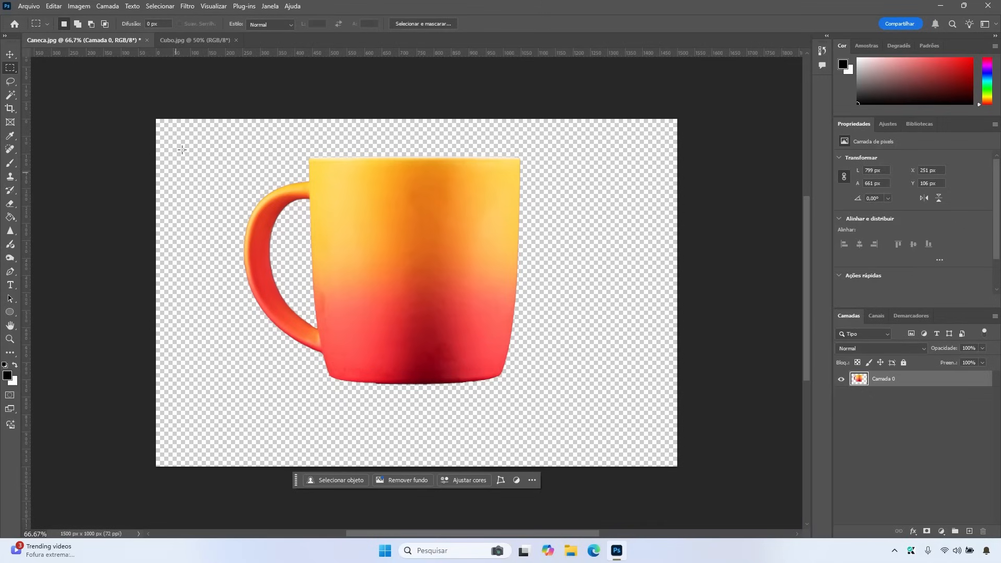
pyautogui.click(147, 41)
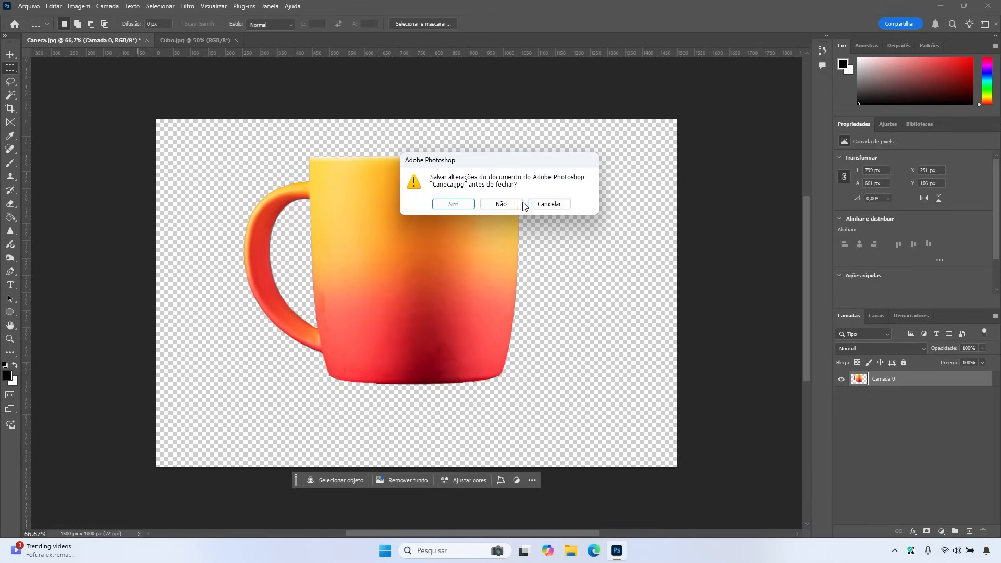
pyautogui.click(501, 204)
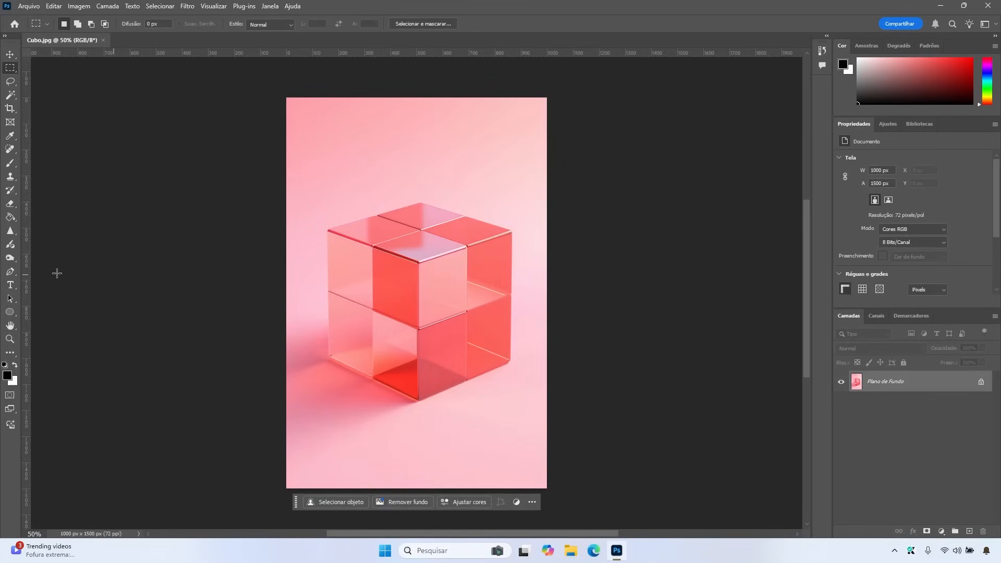
# - Trace the cube's outline with the Pen tool as a closed straight-sided path through its six outer corners
pyautogui.click(11, 273)
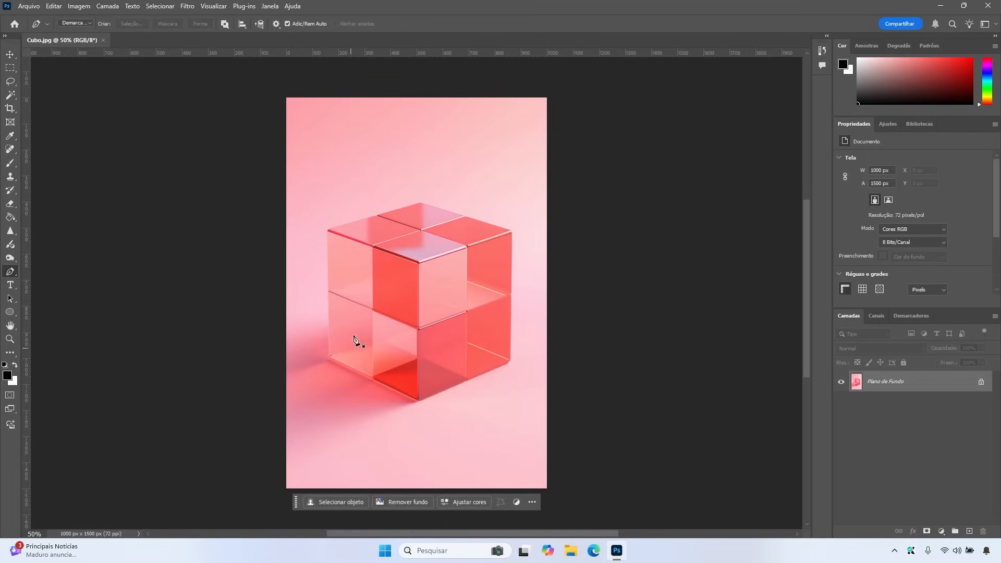
pyautogui.click(329, 358)
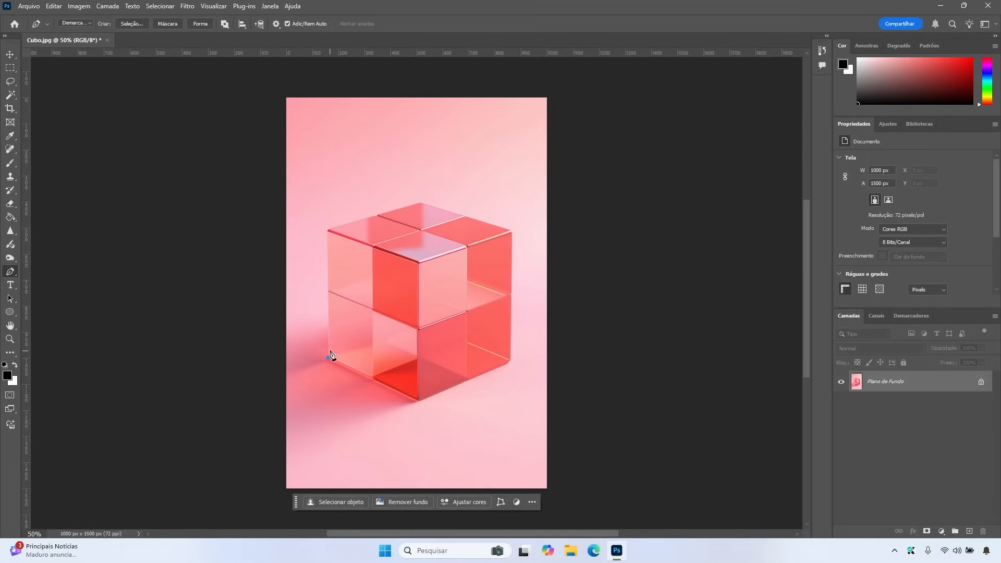
pyautogui.click(327, 230)
pyautogui.click(419, 202)
pyautogui.click(511, 231)
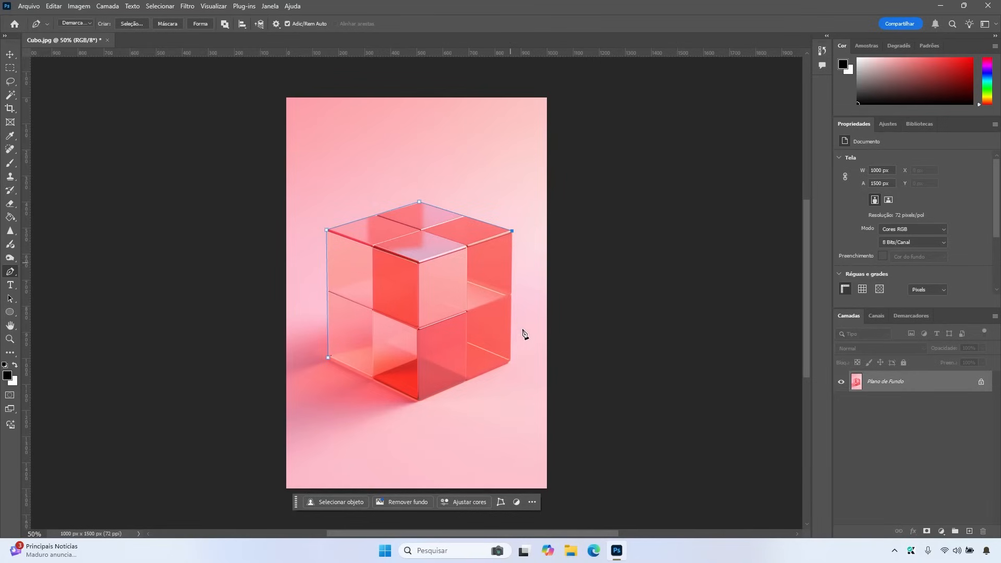
pyautogui.click(511, 362)
pyautogui.click(418, 401)
pyautogui.click(328, 358)
# - Convert the cube path into a new selection with a 0-pixel feather radius and anti-aliasing on
pyautogui.rightClick(425, 288)
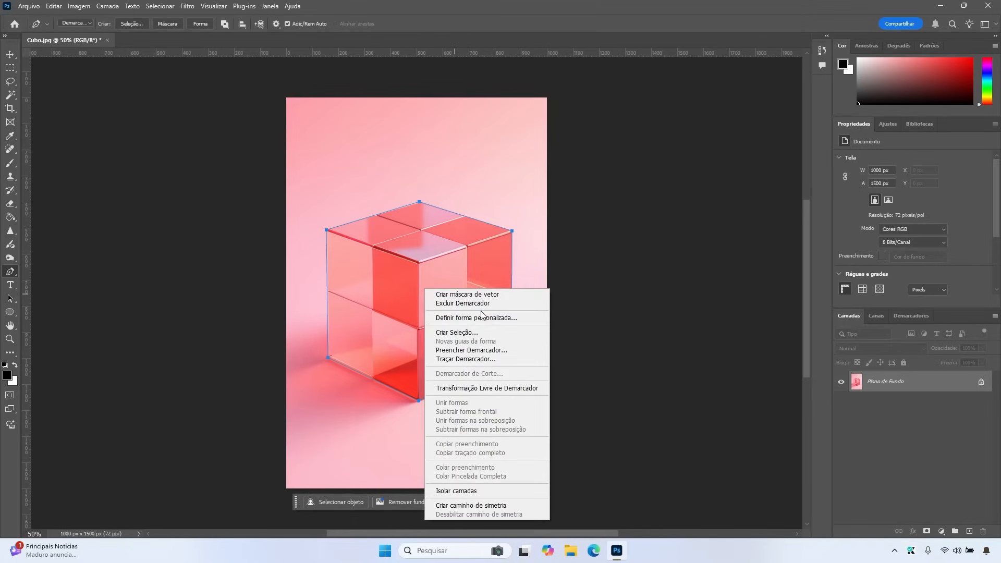
pyautogui.click(461, 333)
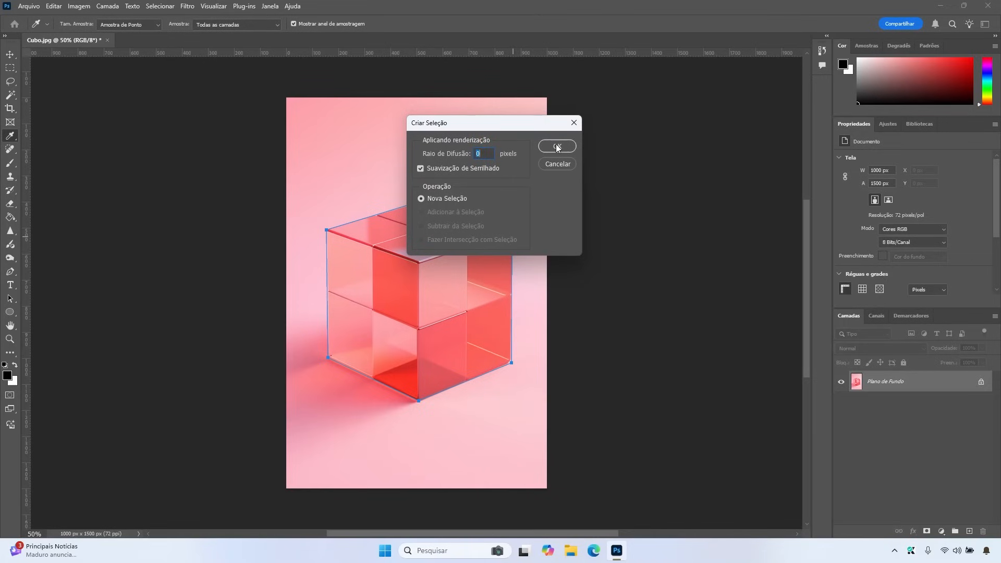
pyautogui.click(555, 146)
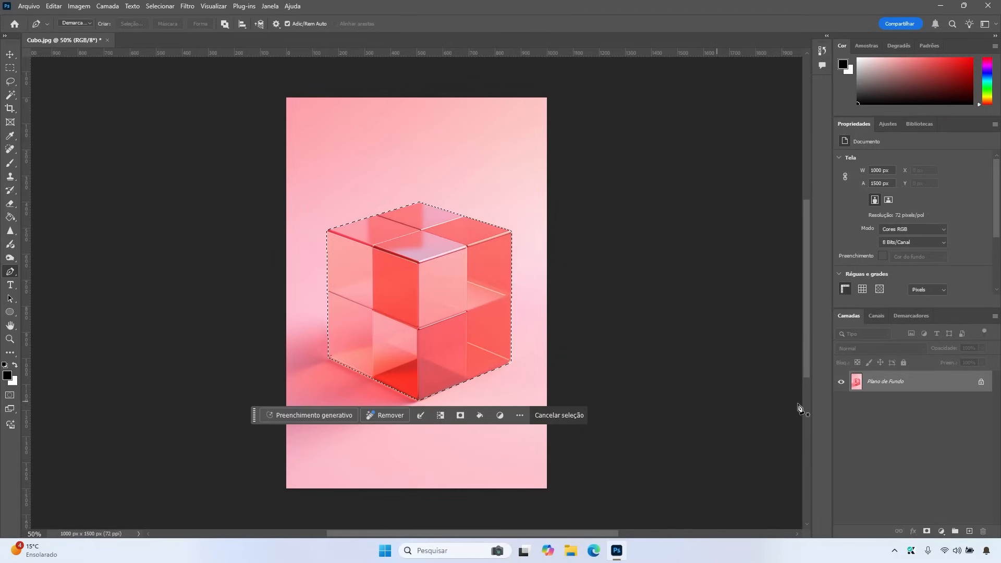
# - Unlock the Plano de Fundo layer as Camada 0, invert the cube selection to delete the background, and deselect
pyautogui.doubleClick(893, 379)
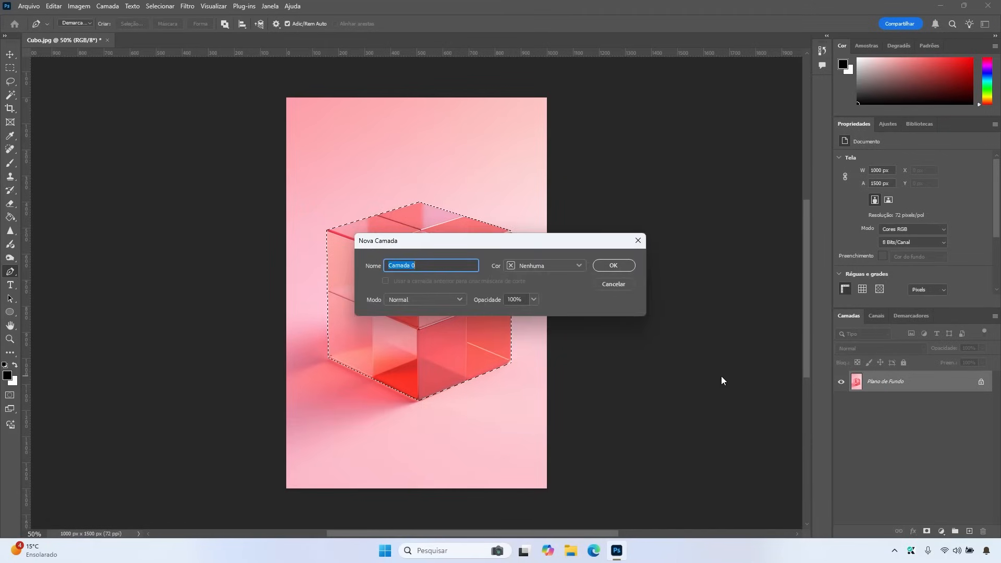
pyautogui.click(612, 265)
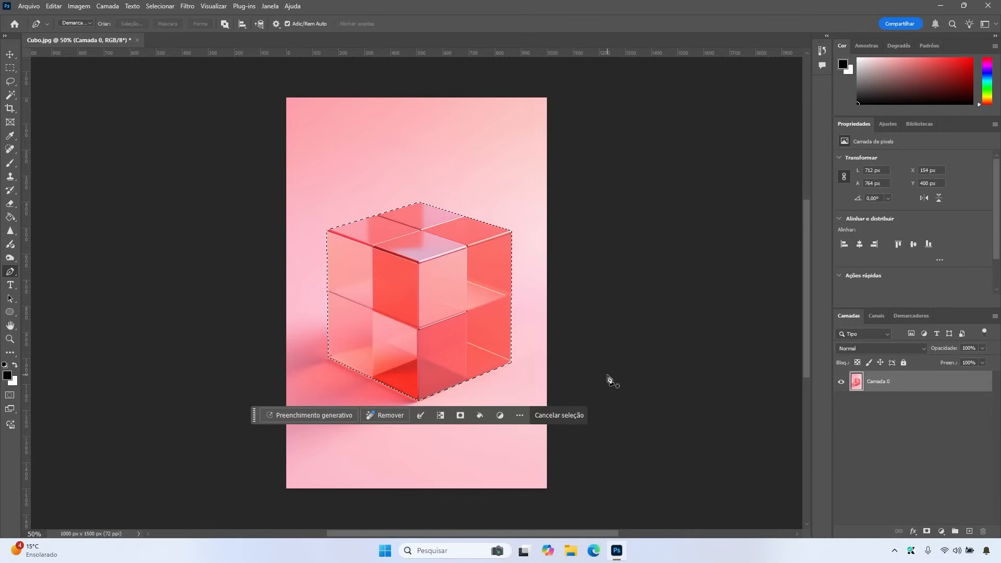
pyautogui.click(441, 415)
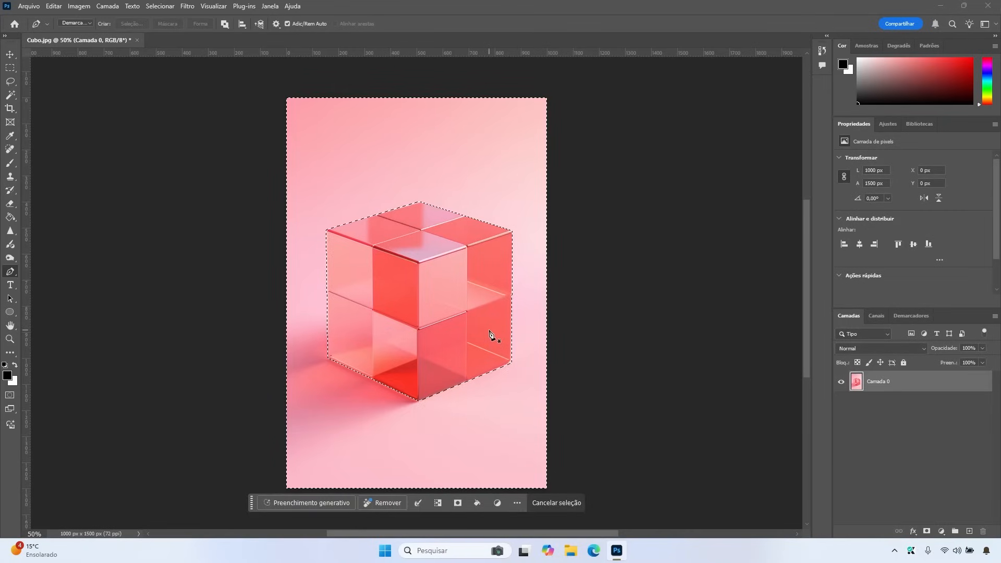
pyautogui.press('Delete')
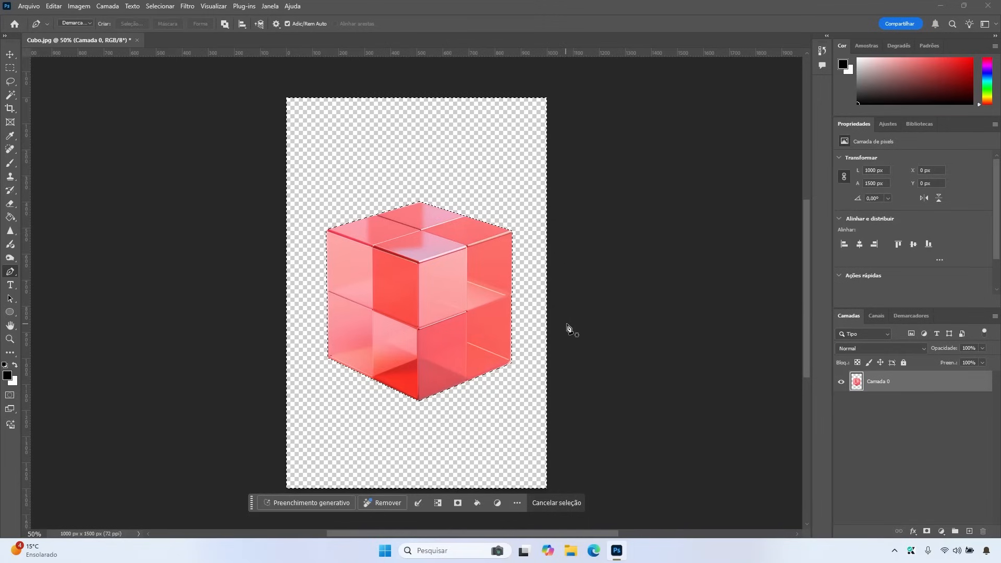
pyautogui.click(549, 504)
# - Quick-export the cube cutout as a PNG named Cubo in Área de Trabalho, and quit Photoshop without saving Cubo.jpg
pyautogui.click(25, 8)
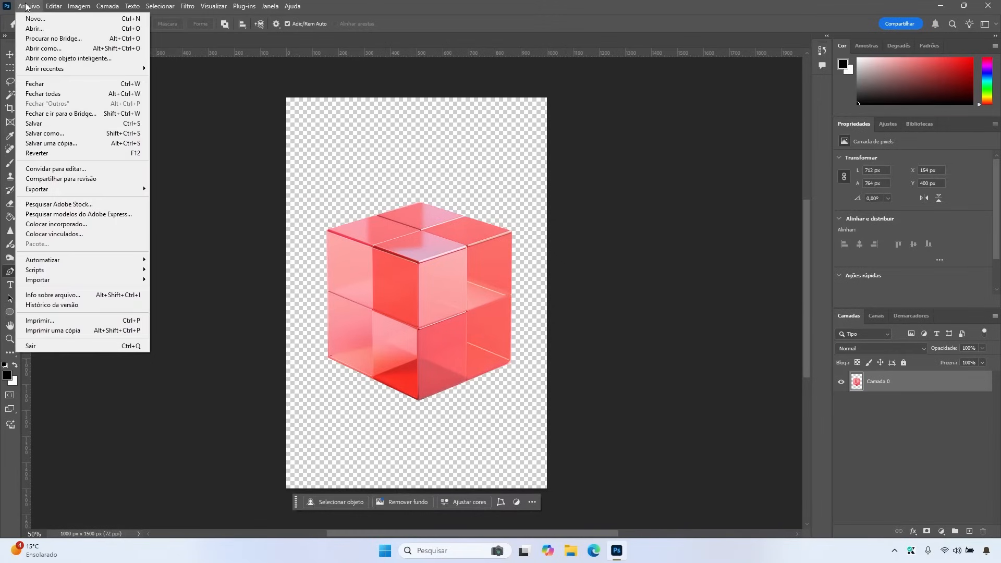
pyautogui.moveTo(57, 192)
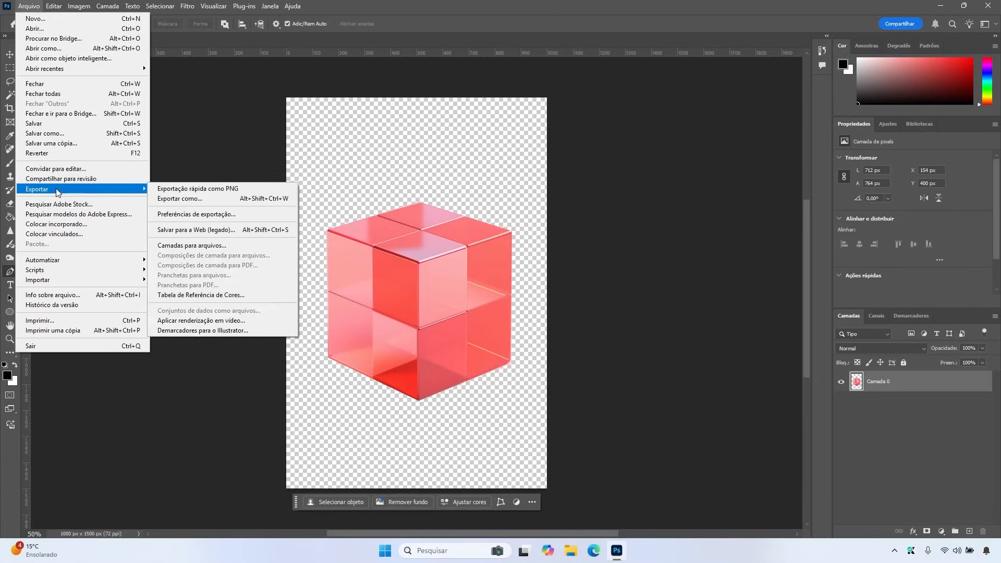
pyautogui.click(183, 189)
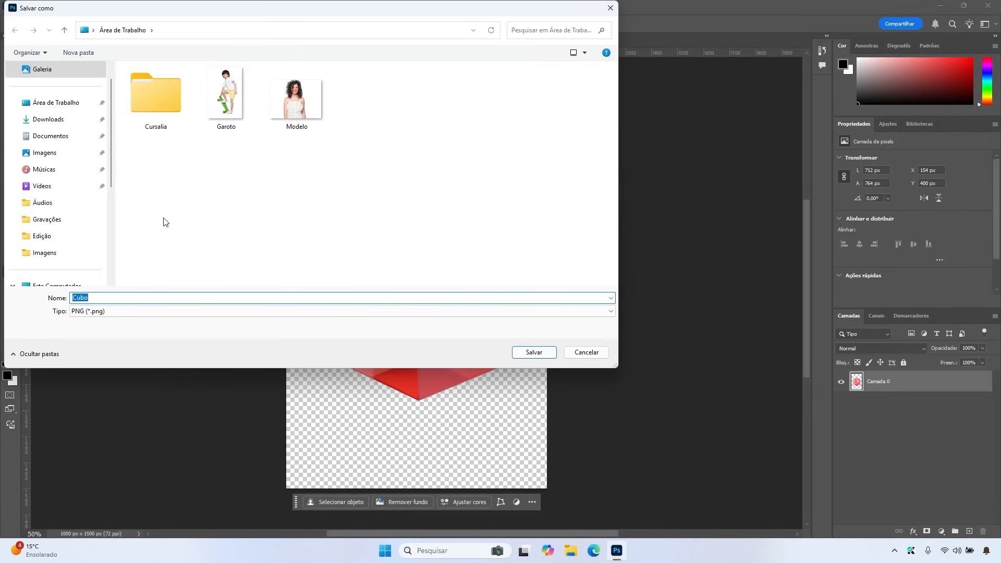
pyautogui.click(533, 352)
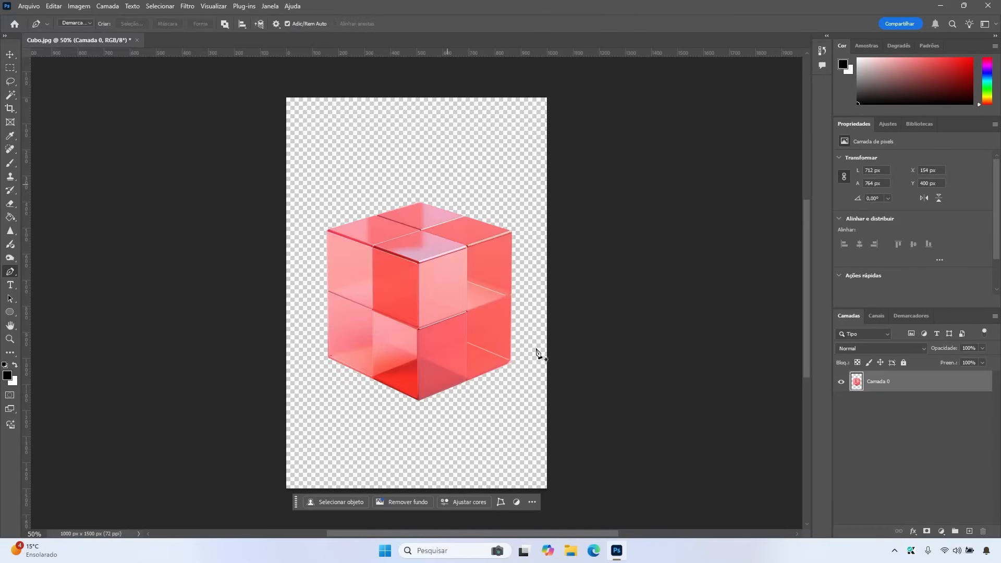
pyautogui.click(992, 5)
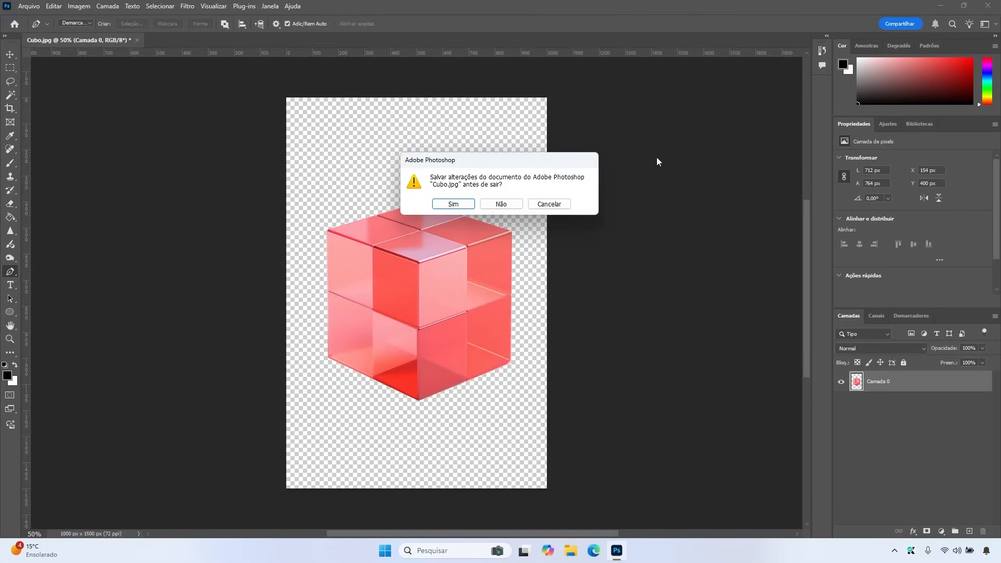
pyautogui.click(501, 204)
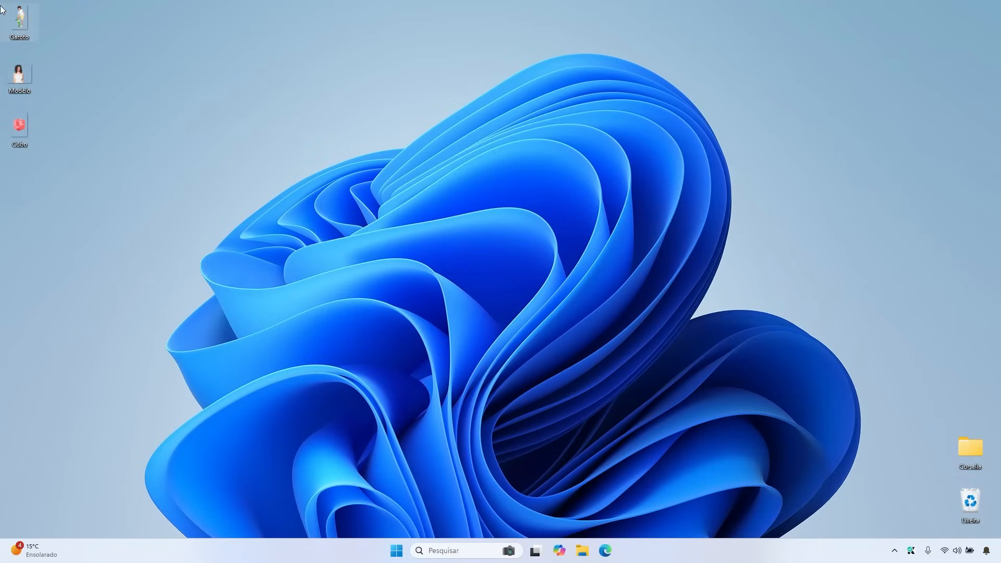
# - Open Garoto.png from the desktop in the image viewer, check the Modelo and Cubo cutouts too, and close the viewer
pyautogui.doubleClick(21, 22)
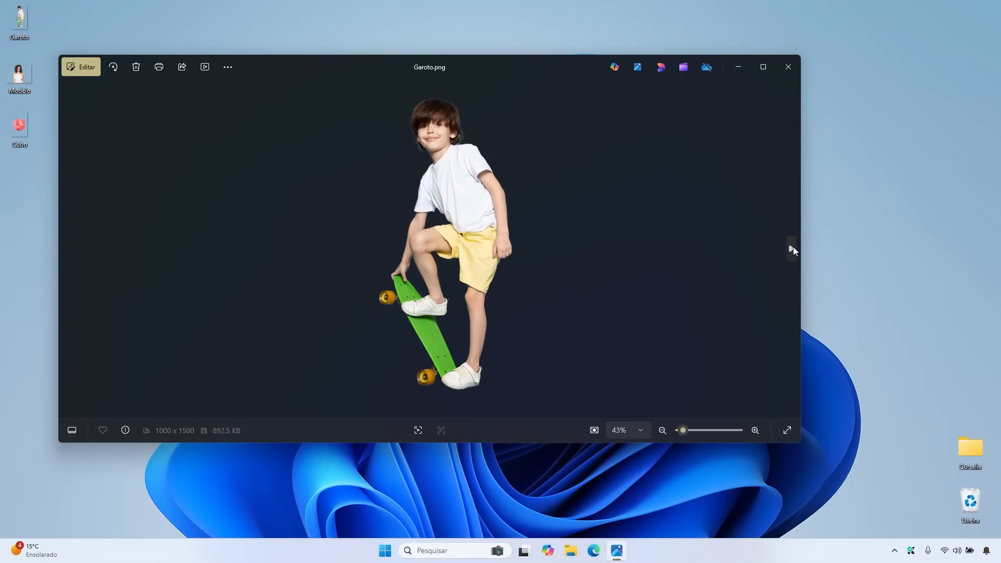
pyautogui.click(792, 248)
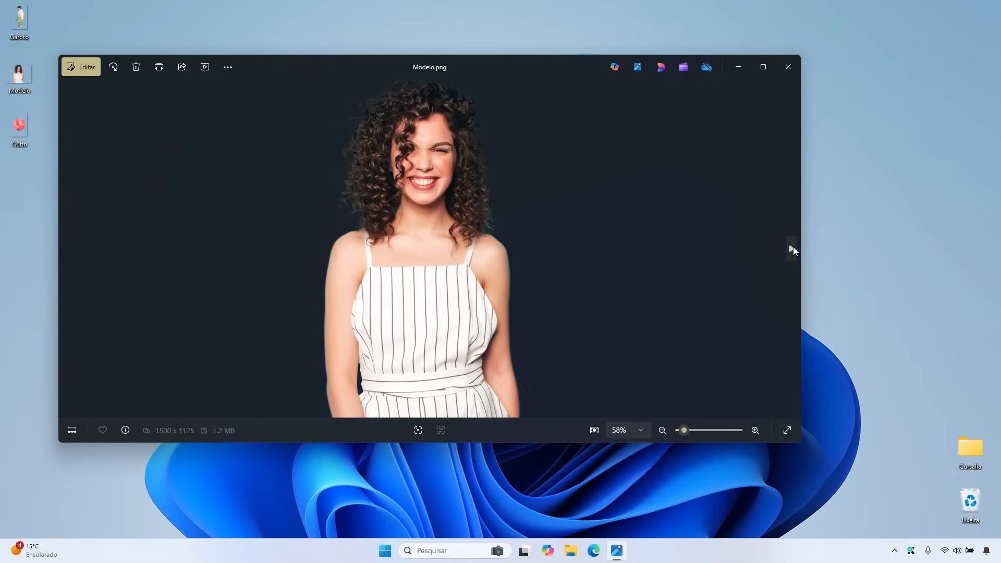
pyautogui.click(791, 249)
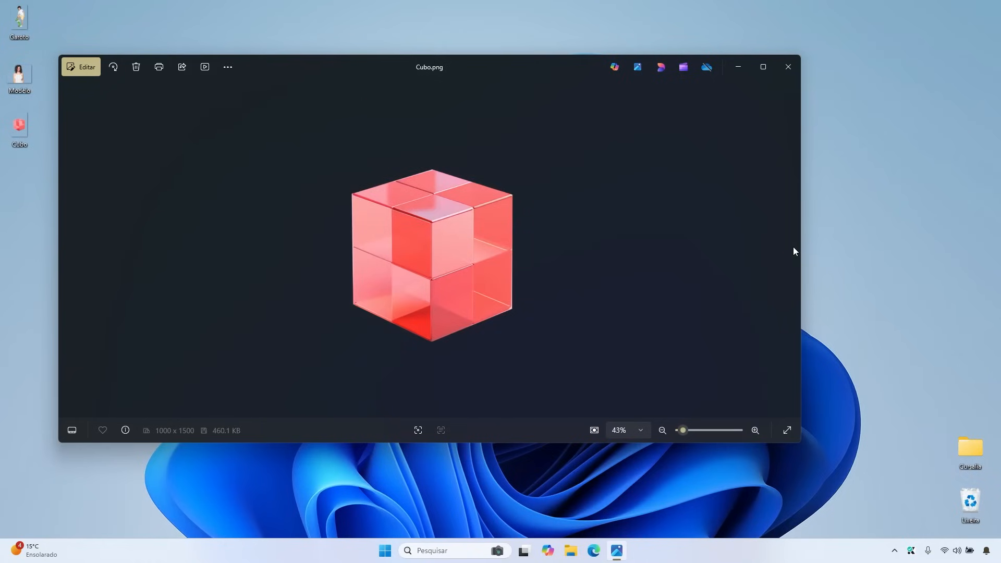
pyautogui.click(786, 67)
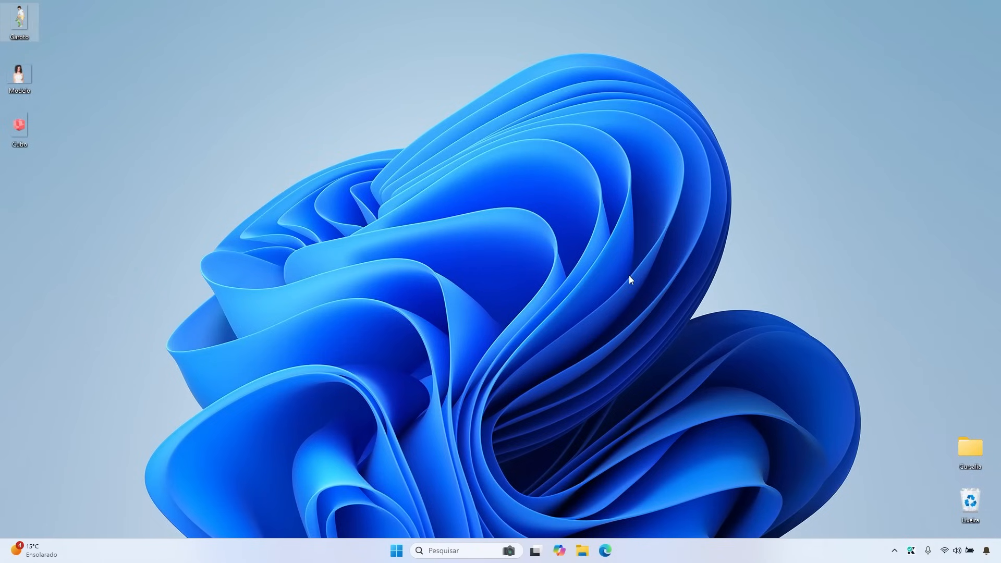